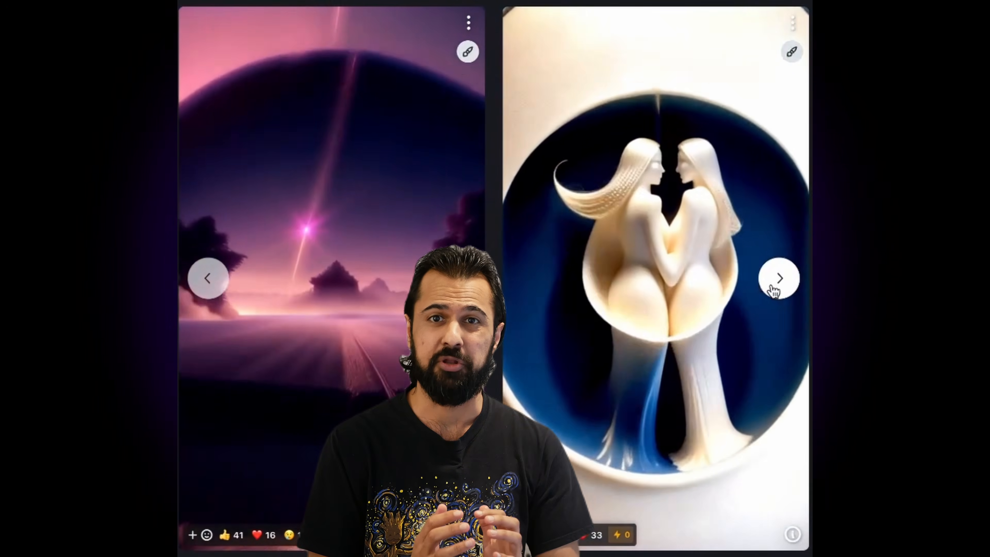
pyautogui.click(772, 288)
pyautogui.click(772, 288)
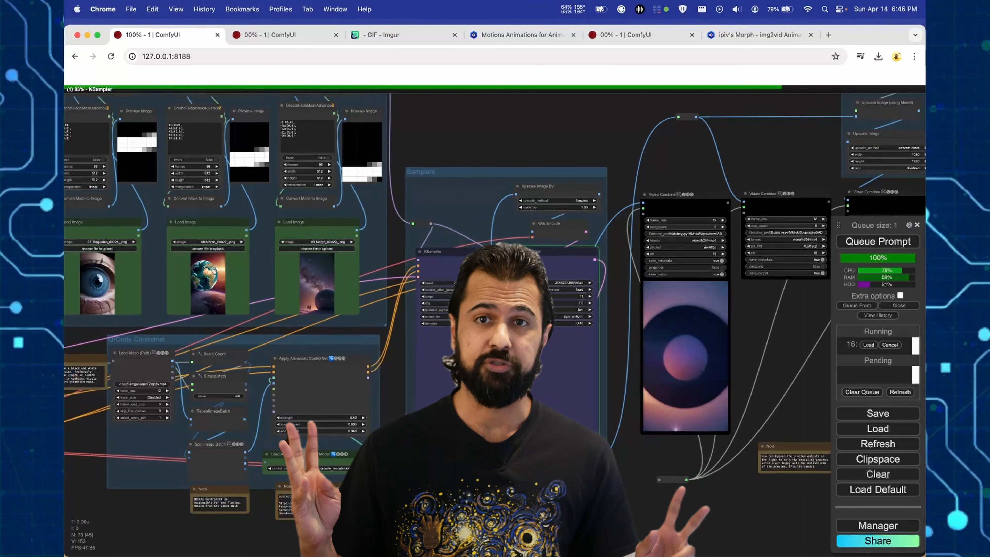
pyautogui.moveTo(460, 510); pyautogui.dragTo(549, 517)
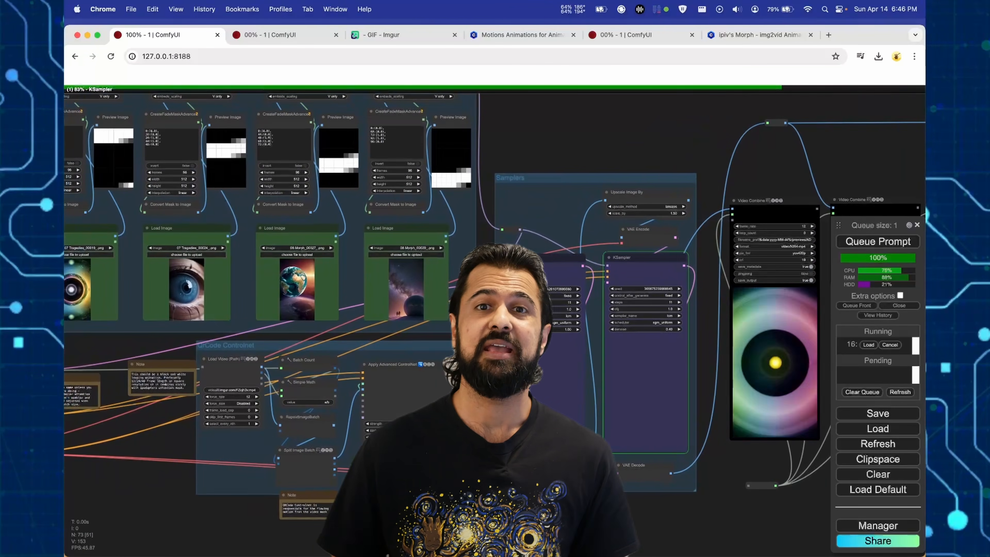
pyautogui.scroll(10, 799, 238)
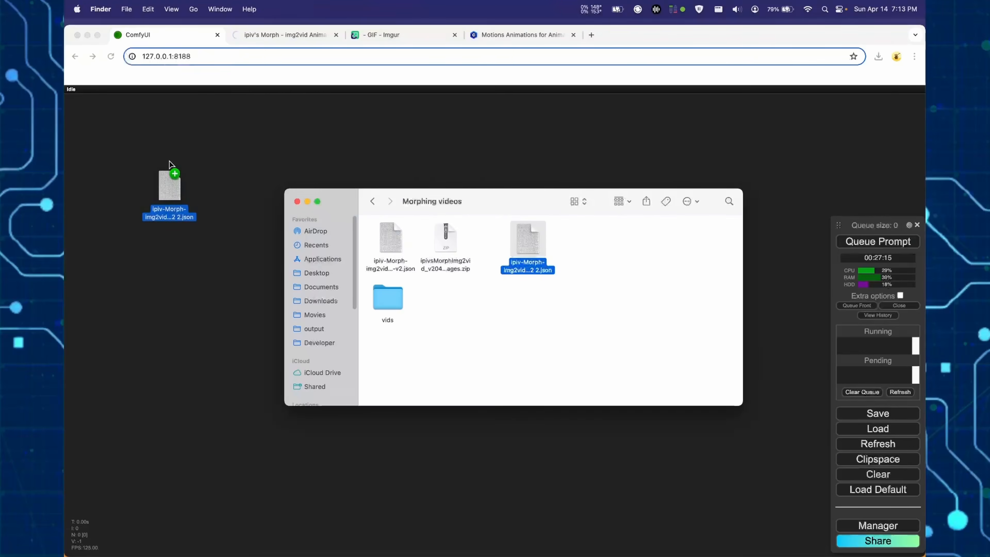
pyautogui.moveTo(170, 161); pyautogui.dragTo(170, 161)
pyautogui.click(195, 175)
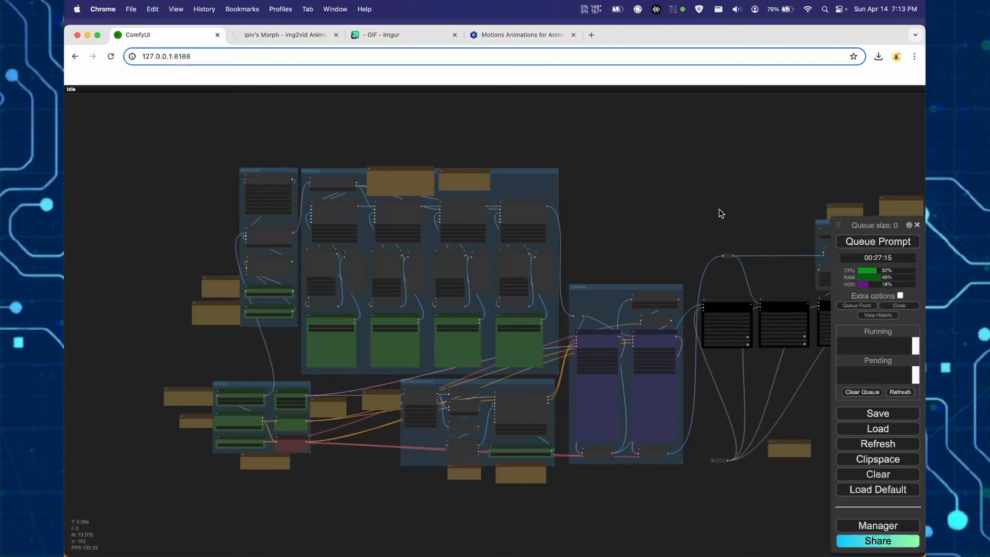
pyautogui.moveTo(720, 213); pyautogui.dragTo(627, 200)
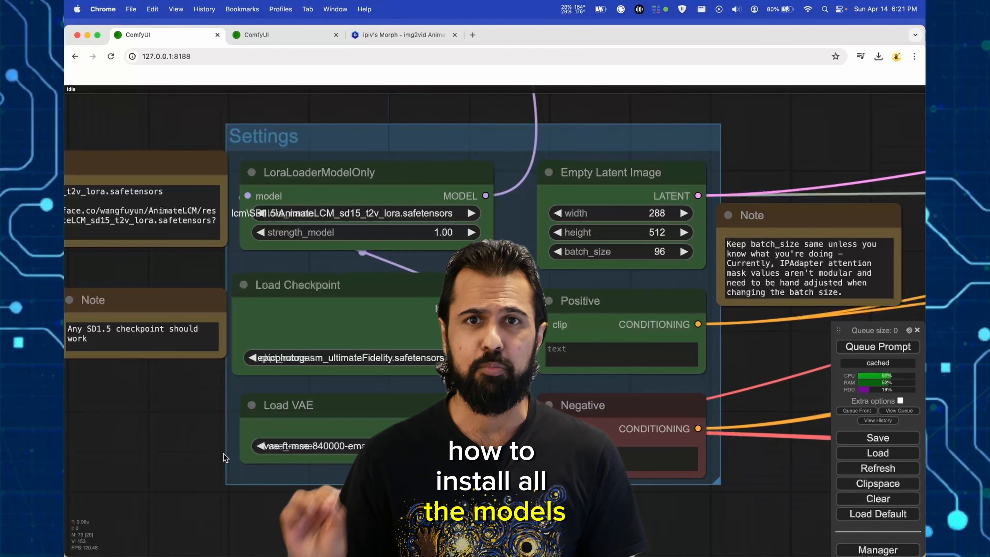
pyautogui.click(367, 212)
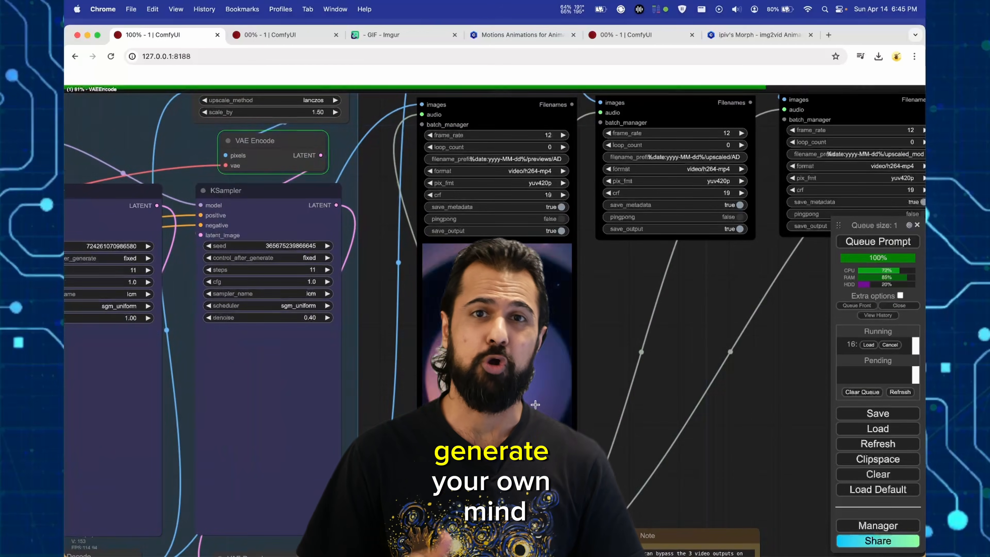
pyautogui.scroll(-6, 413, 364)
pyautogui.moveTo(457, 344); pyautogui.dragTo(777, 341)
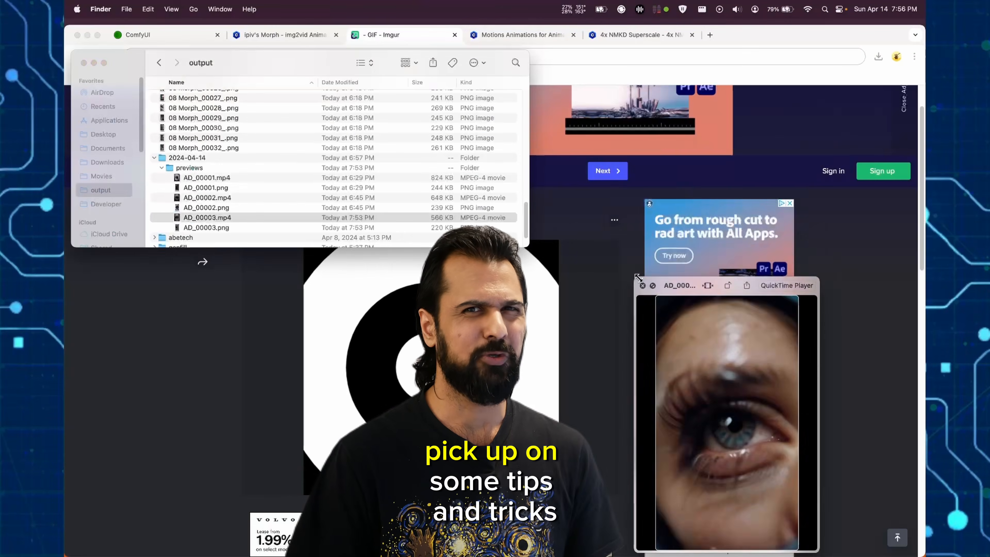
pyautogui.moveTo(637, 281); pyautogui.dragTo(487, 129)
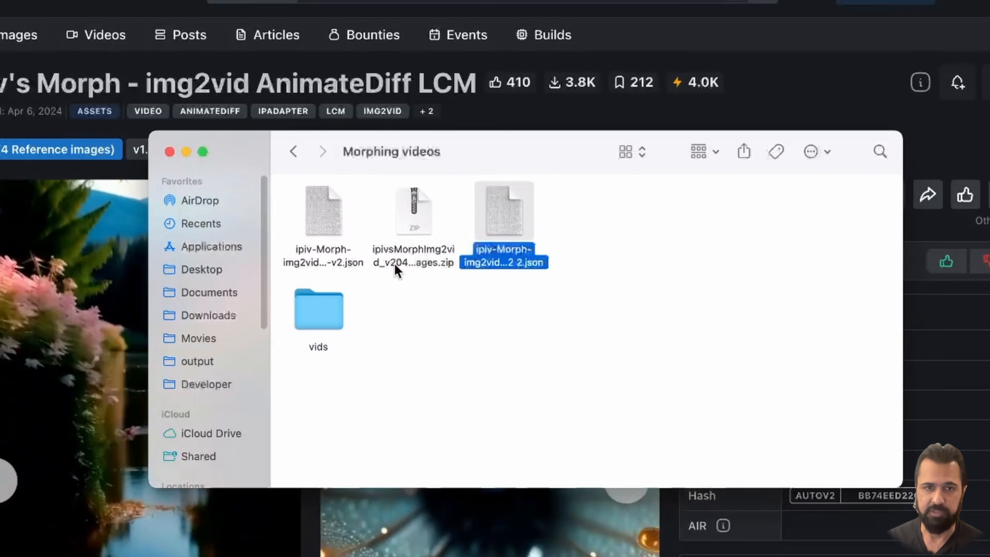
# - Load the second copy of the ipiv-Morph-img2vid workflow JSON from the Morphing videos folder onto the ComfyUI canvas
pyautogui.moveTo(506, 218); pyautogui.dragTo(550, 214)
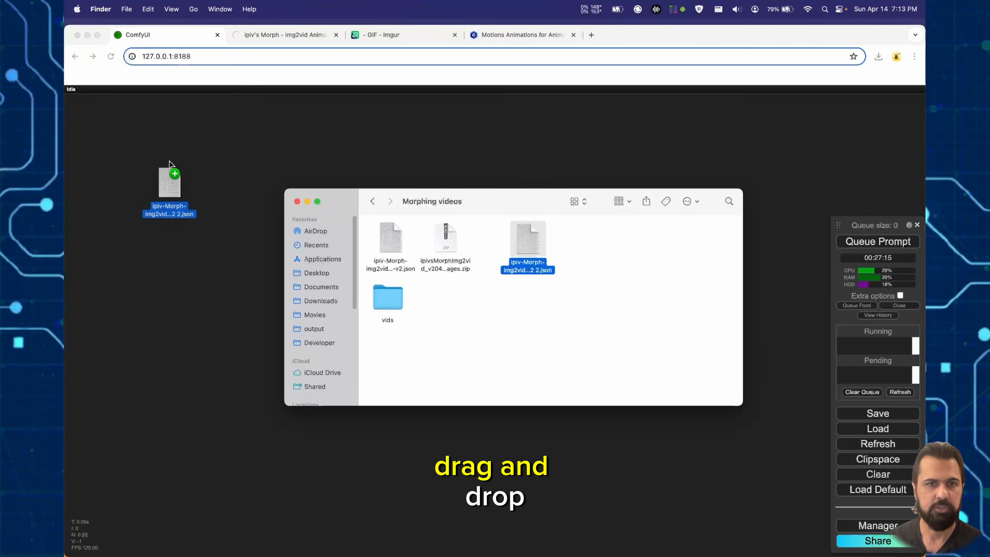
pyautogui.moveTo(170, 161); pyautogui.dragTo(171, 162)
pyautogui.click(188, 172)
pyautogui.moveTo(704, 221); pyautogui.dragTo(627, 199)
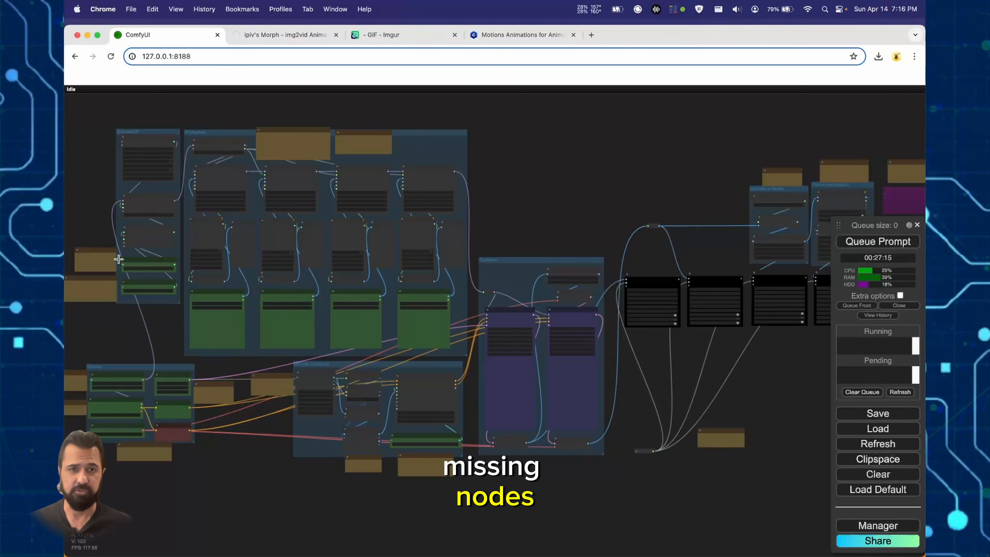
# - Check the loaded workflow for missing custom nodes in the manager, and return to the node graph
pyautogui.click(874, 527)
pyautogui.click(480, 249)
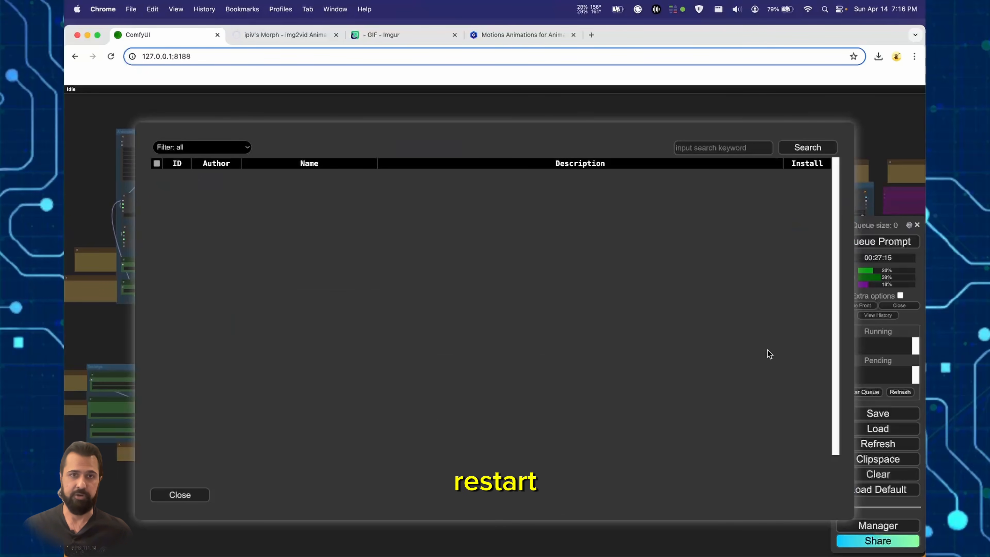
pyautogui.click(186, 500)
pyautogui.click(493, 448)
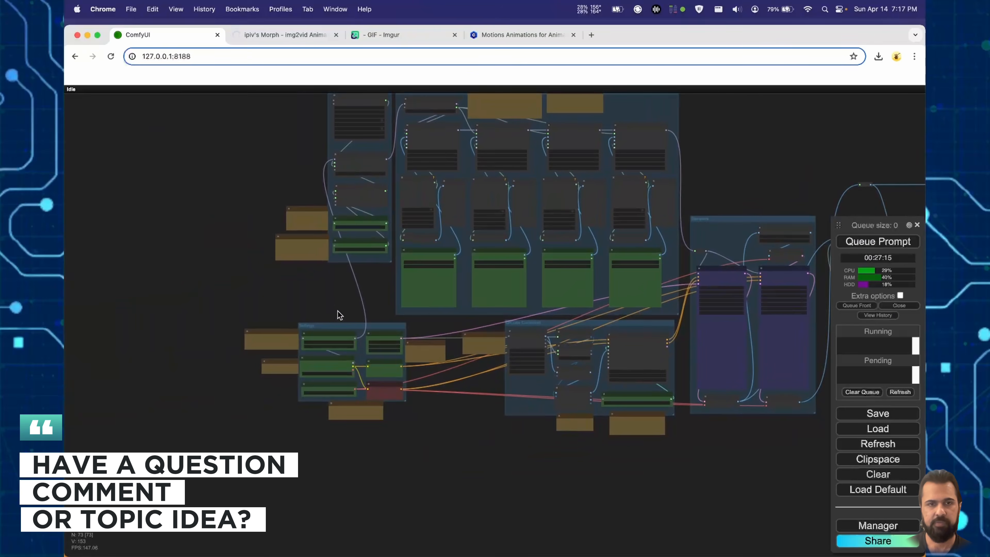
# - Copy the Hugging Face download link for AnimateLCM_sd15_t2v_lora.safetensors from the note beside the Settings group
pyautogui.scroll(15, 291, 384)
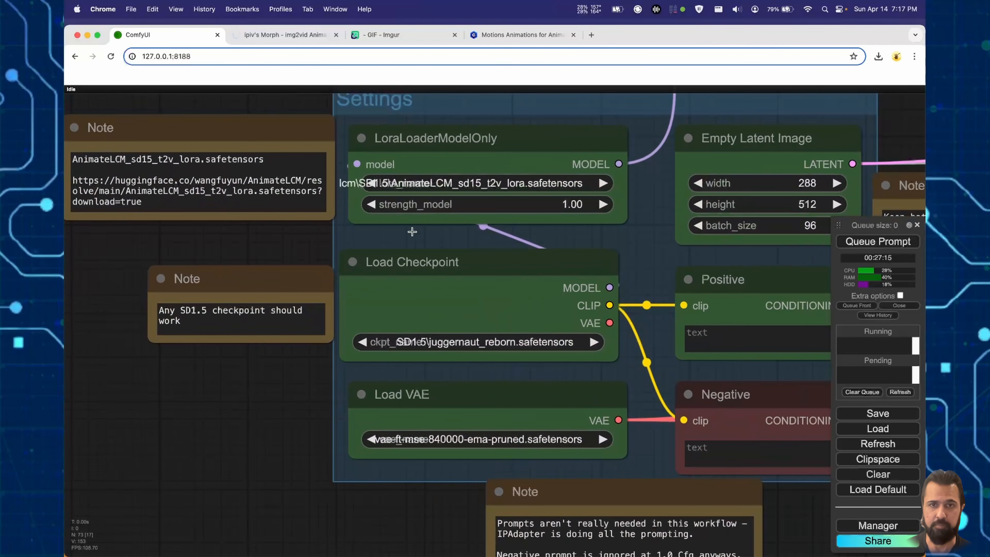
pyautogui.scroll(-3, 266, 292)
pyautogui.moveTo(204, 322); pyautogui.dragTo(159, 307)
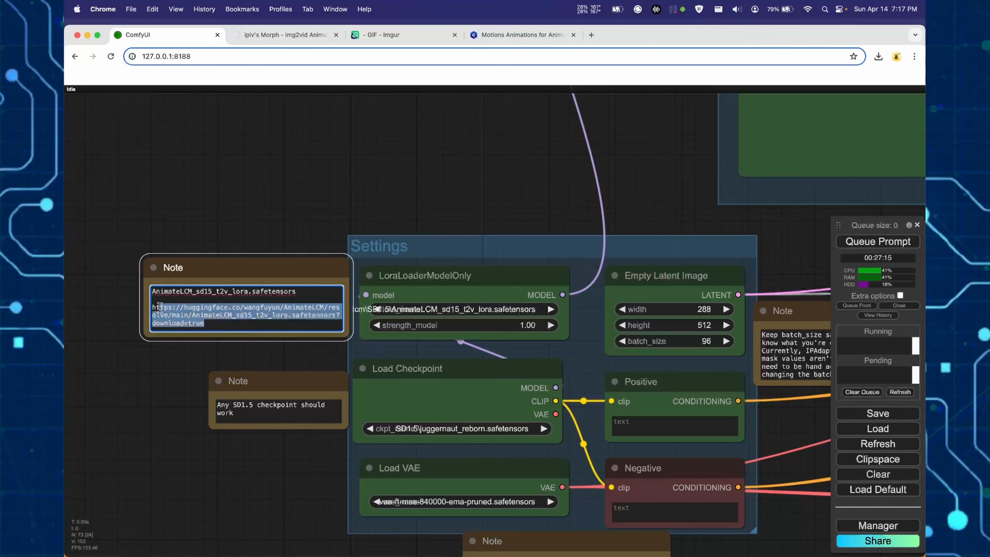
pyautogui.rightClick(164, 307)
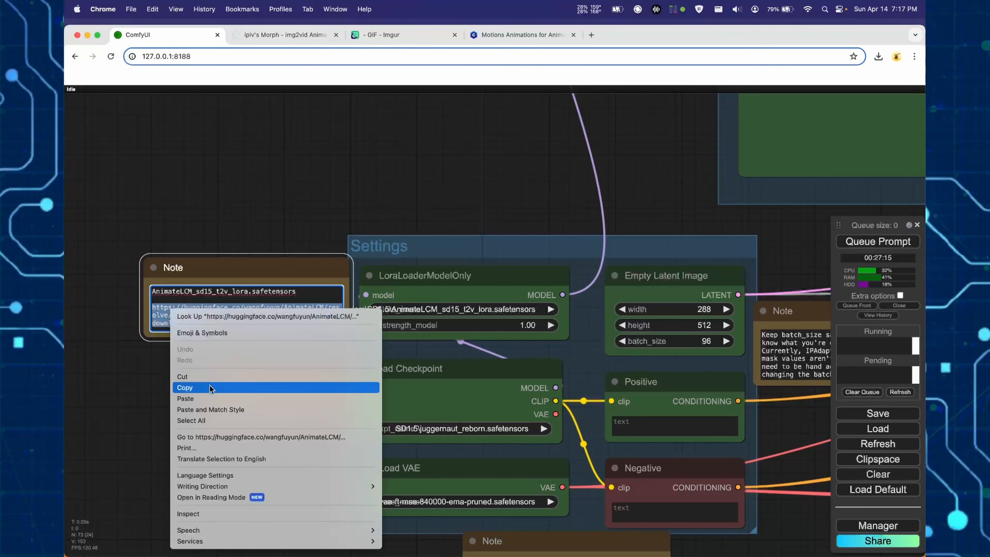
pyautogui.click(186, 387)
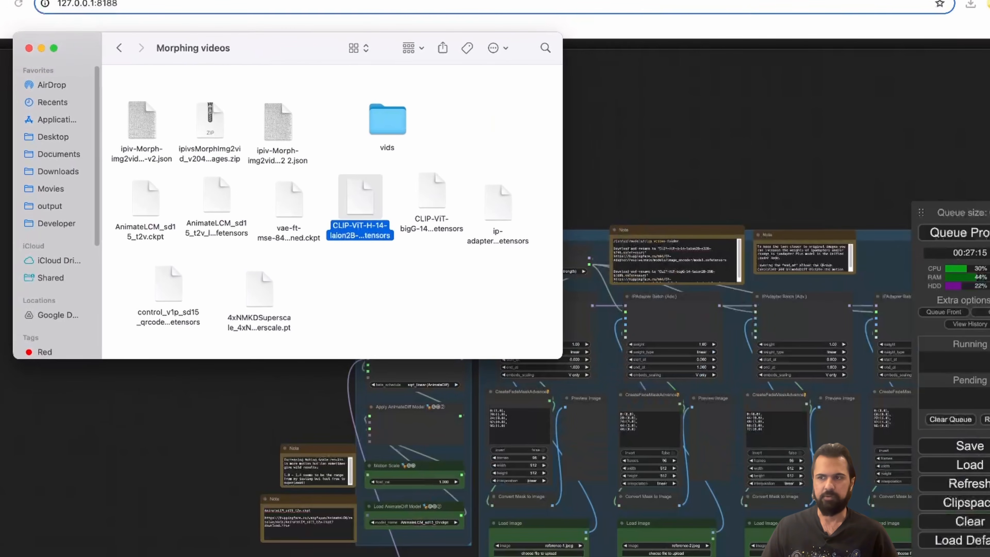
# - Open the ComfyUI models folder beside the Morphing videos folder
pyautogui.moveTo(989, 253); pyautogui.dragTo(625, 307)
pyautogui.scroll(-10, 542, 370)
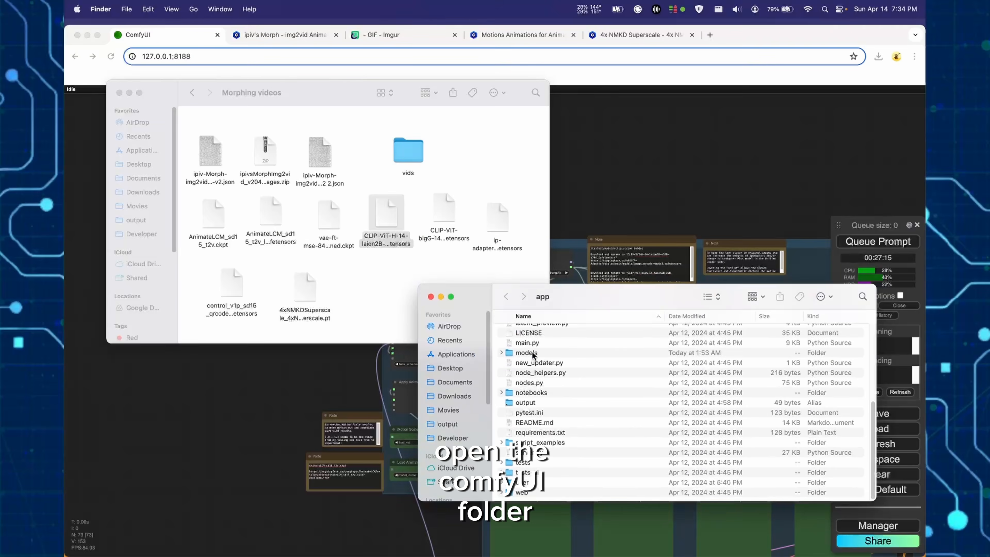
pyautogui.doubleClick(532, 353)
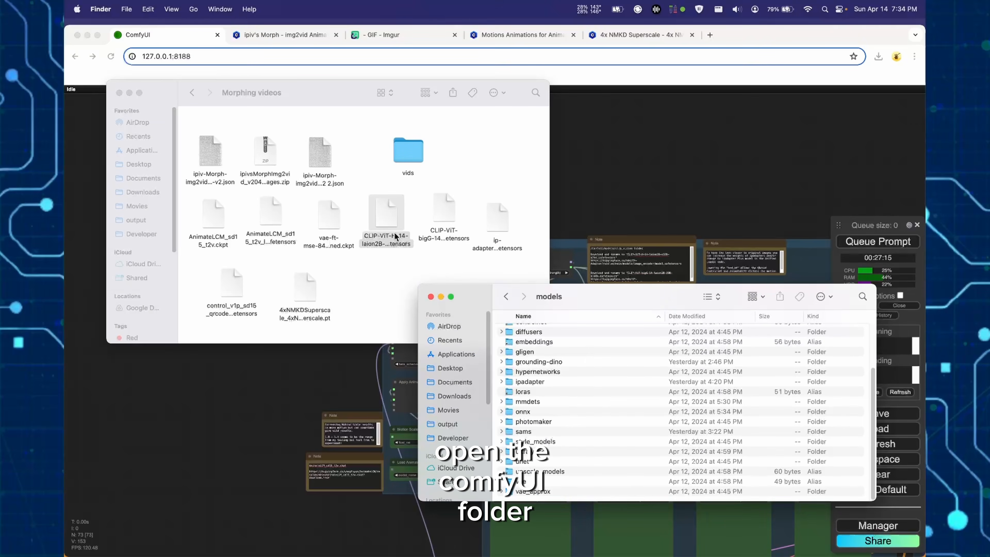
# - Move AnimateLCM_sd15_t2v.ckpt and the AnimateLCM_sd15_t2v LoRA file from Morphing videos into their matching subfolders of the models folder
pyautogui.moveTo(213, 218); pyautogui.dragTo(565, 367)
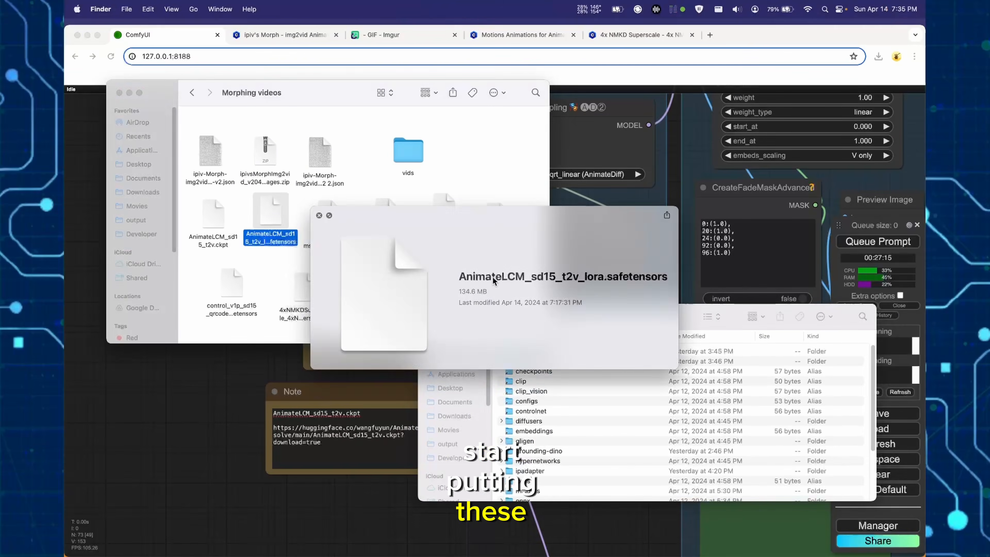
pyautogui.press('space')
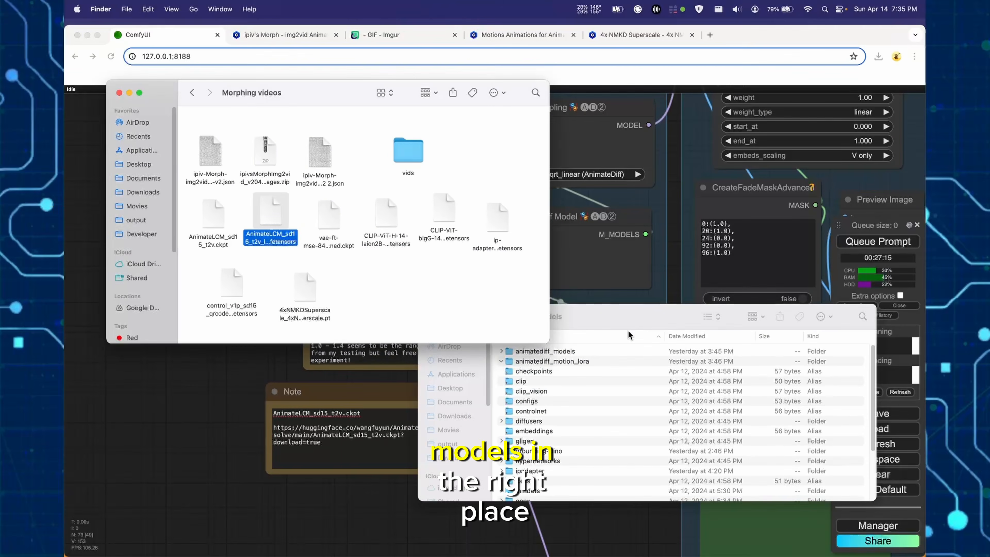
pyautogui.moveTo(270, 218); pyautogui.dragTo(471, 325)
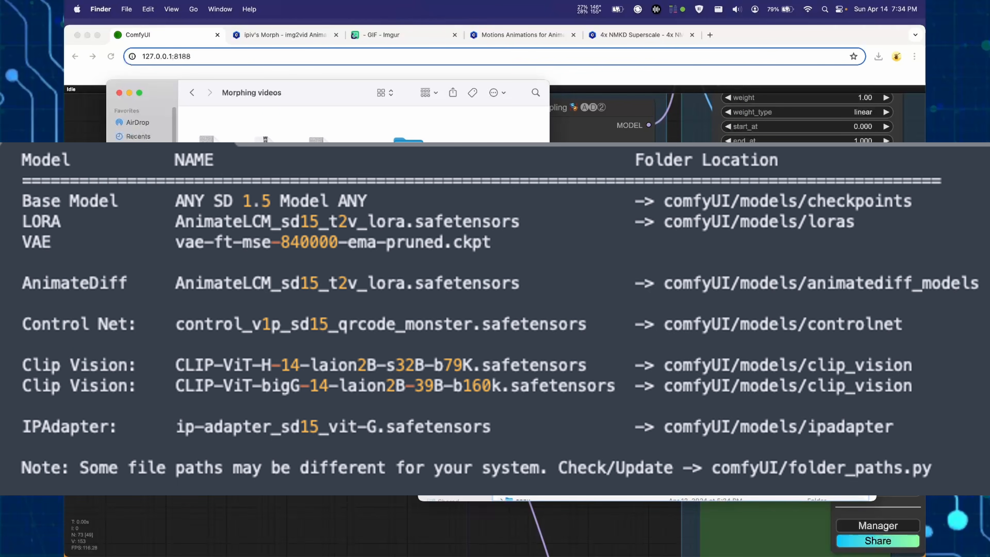
pyautogui.moveTo(317, 155); pyautogui.dragTo(678, 351)
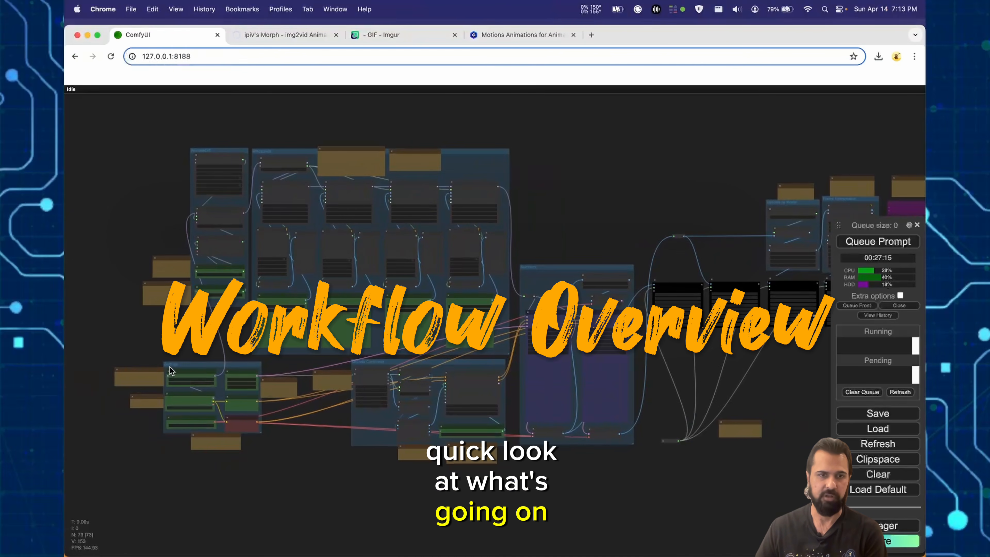
# - Examine the Settings group's LoRA, checkpoint and VAE loaders, prompts, and latent image size and batch size
pyautogui.scroll(10, 186, 320)
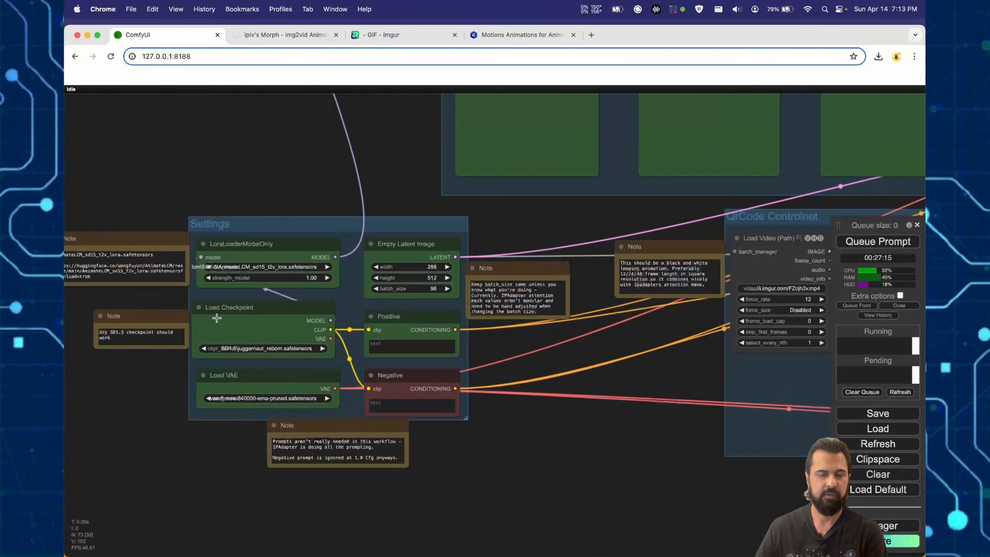
pyautogui.scroll(3, 217, 318)
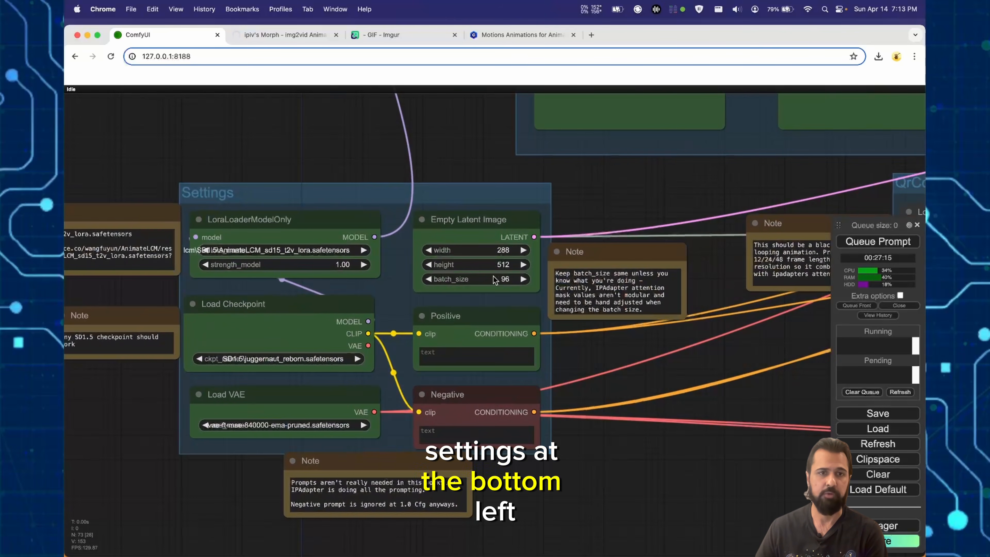
pyautogui.moveTo(225, 155); pyautogui.dragTo(287, 148)
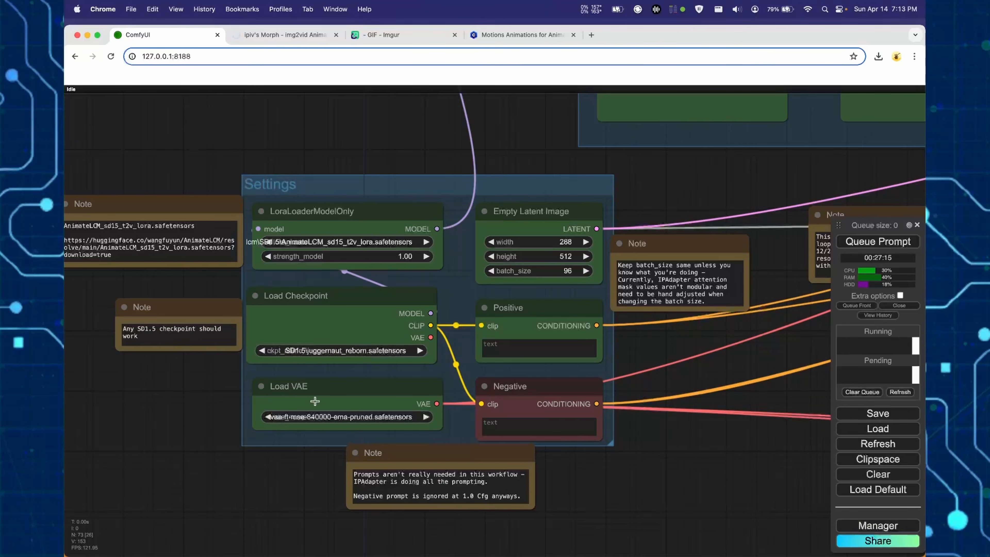
pyautogui.moveTo(691, 480); pyautogui.dragTo(653, 462)
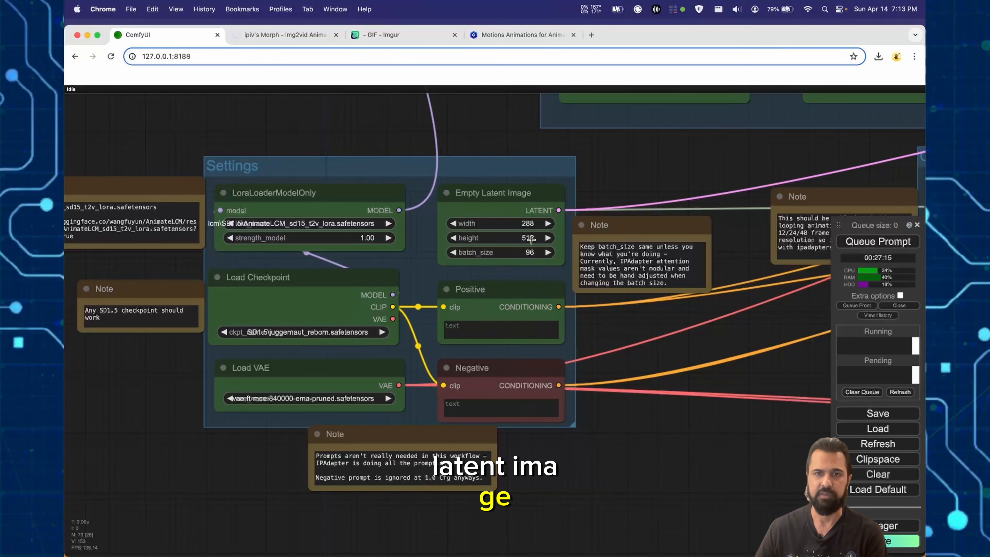
pyautogui.scroll(2, 531, 239)
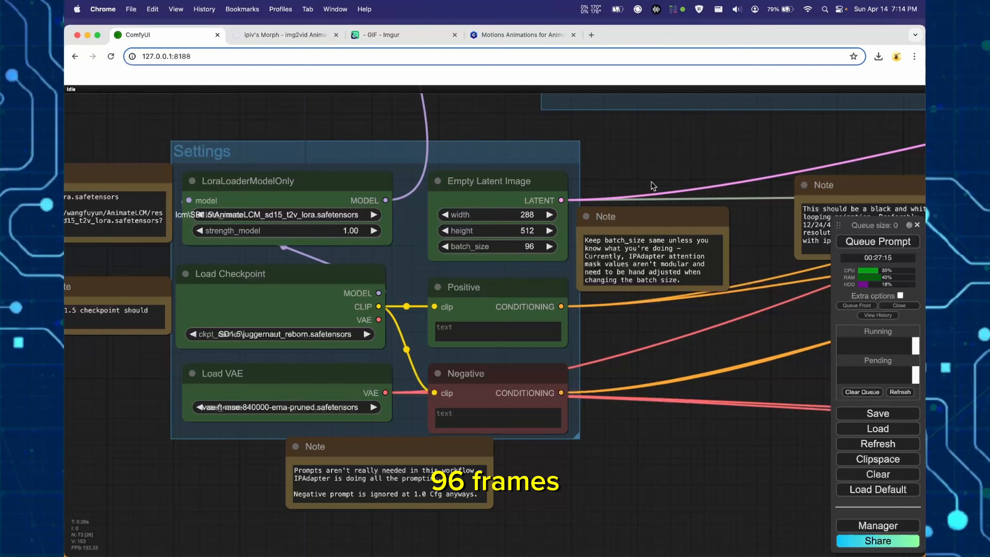
# - Examine the AnimateDiff group's context options, motion scale and model loader nodes
pyautogui.scroll(-3, 663, 174)
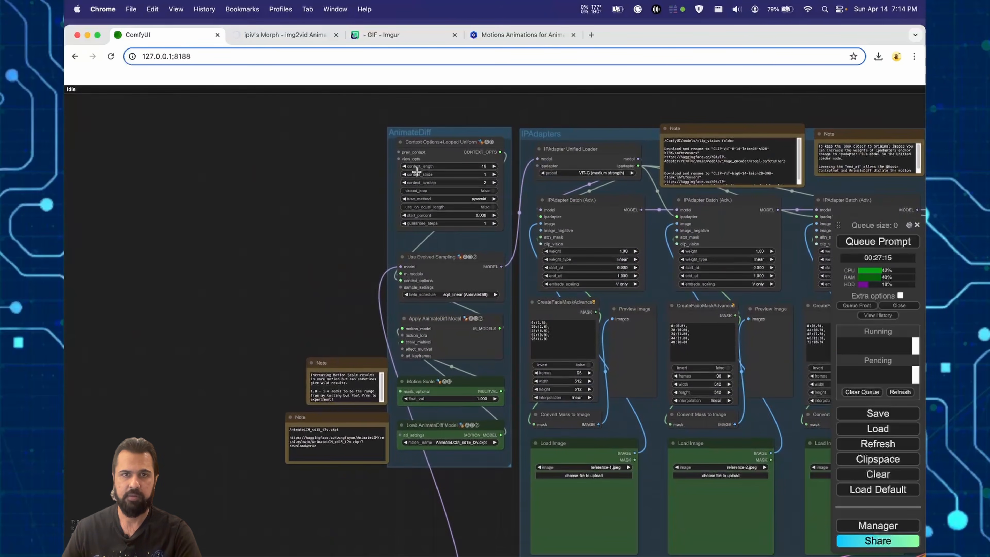
pyautogui.scroll(3, 416, 171)
pyautogui.scroll(2, 417, 171)
pyautogui.moveTo(274, 278); pyautogui.dragTo(279, 200)
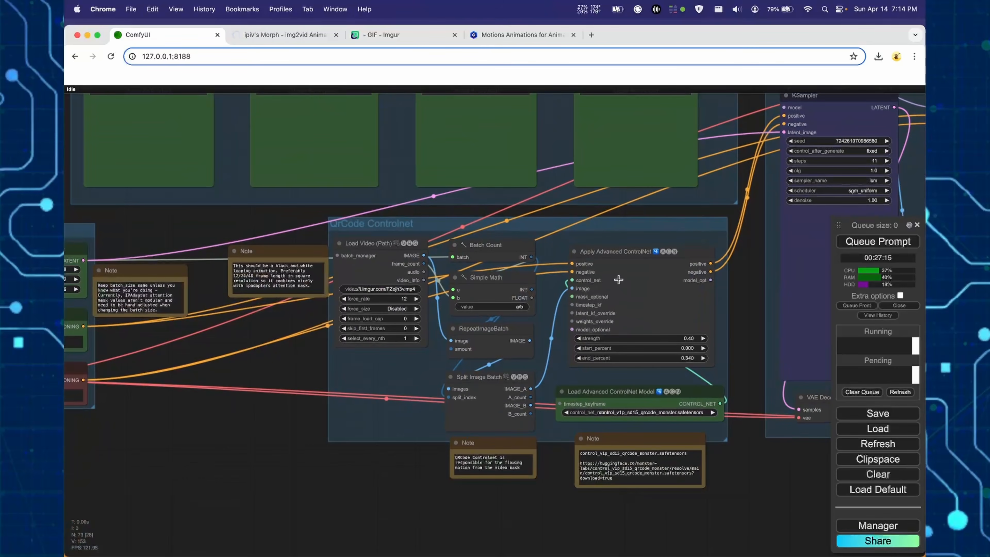
# - Examine the QrCode Controlnet group and the black and white looping animations that can serve as its video mask
pyautogui.scroll(5, 555, 406)
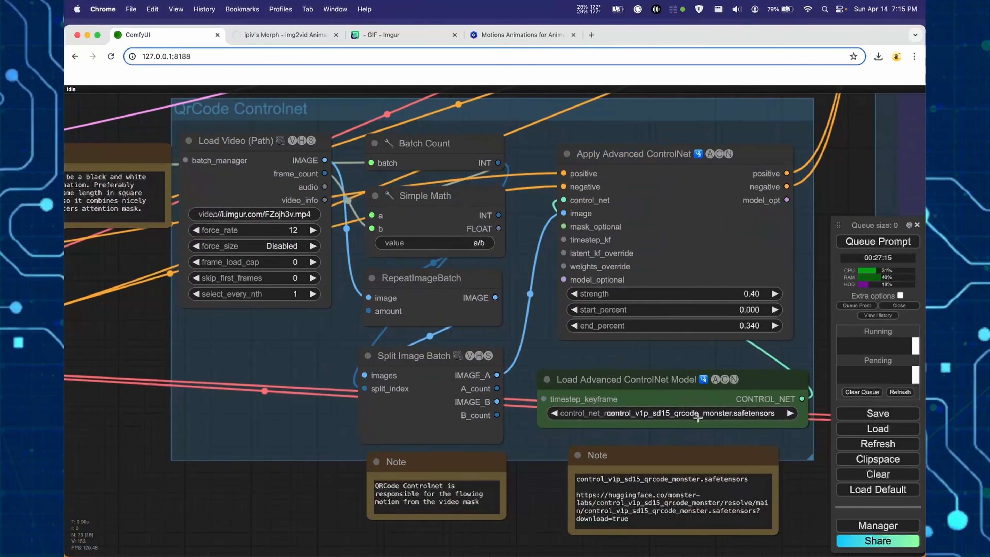
pyautogui.moveTo(225, 476); pyautogui.dragTo(331, 502)
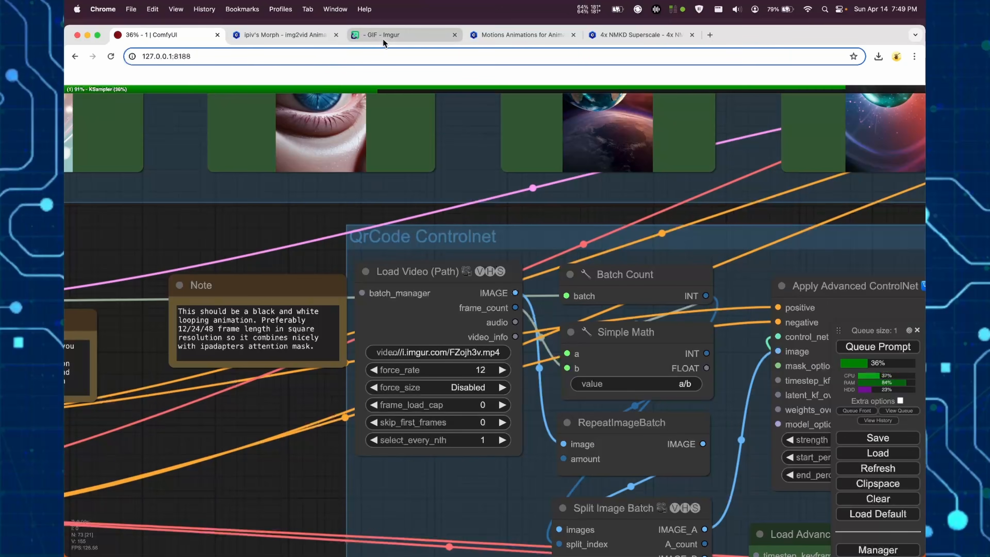
pyautogui.click(382, 35)
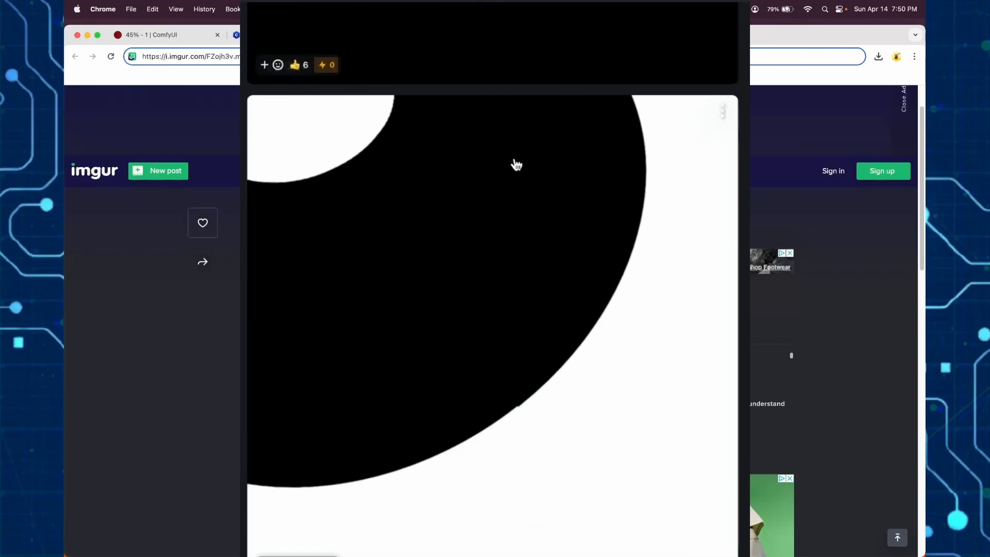
pyautogui.scroll(10, 518, 165)
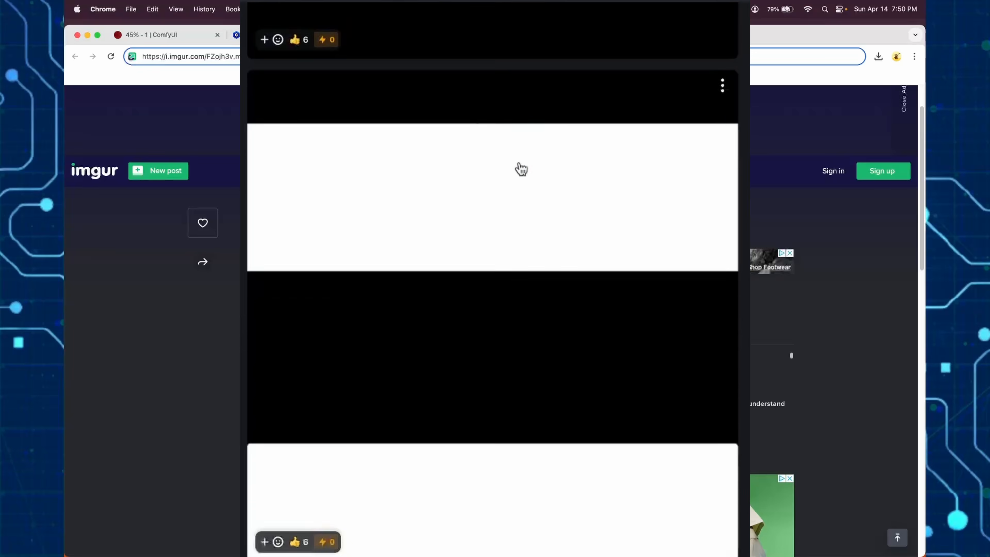
pyautogui.scroll(-1, 531, 190)
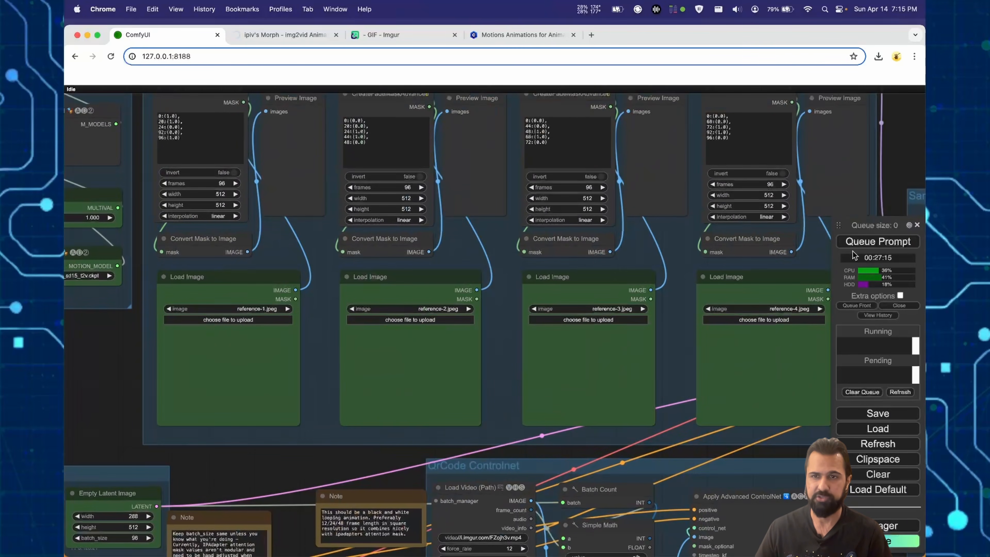
# - Examine the Samplers group's two KSampler nodes and the Video Combine nodes that output the preview and upscaled videos
pyautogui.moveTo(913, 162); pyautogui.dragTo(402, 133)
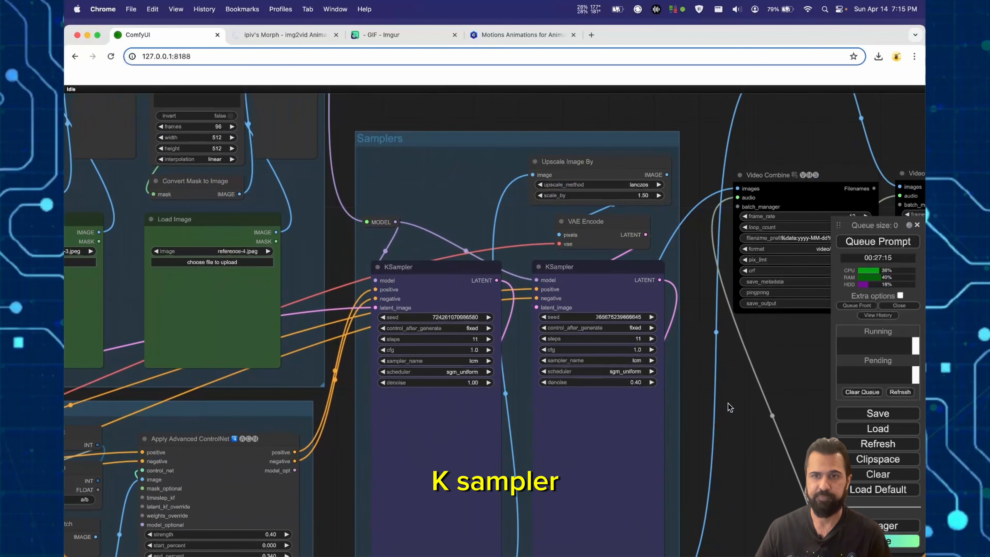
pyautogui.moveTo(769, 375); pyautogui.dragTo(545, 330)
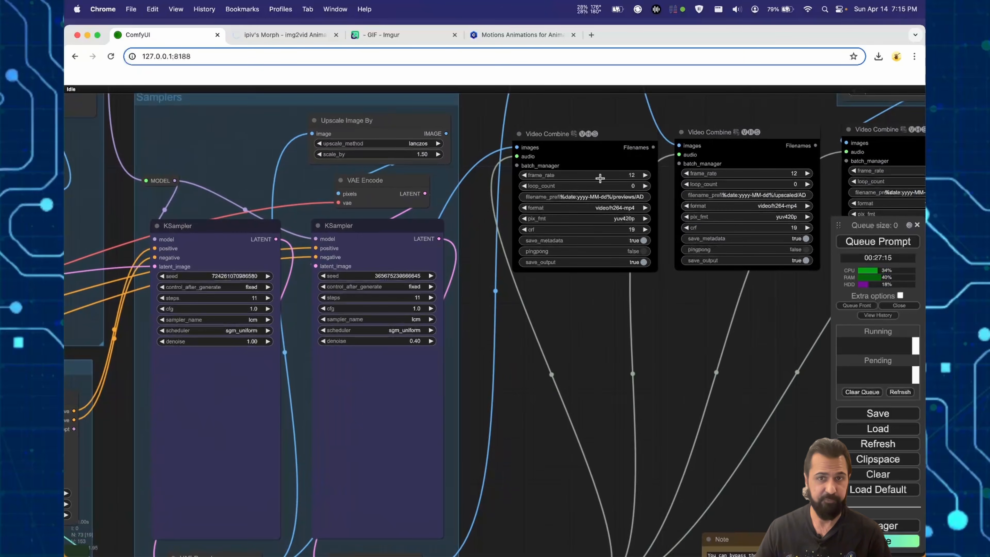
pyautogui.moveTo(686, 332); pyautogui.dragTo(677, 332)
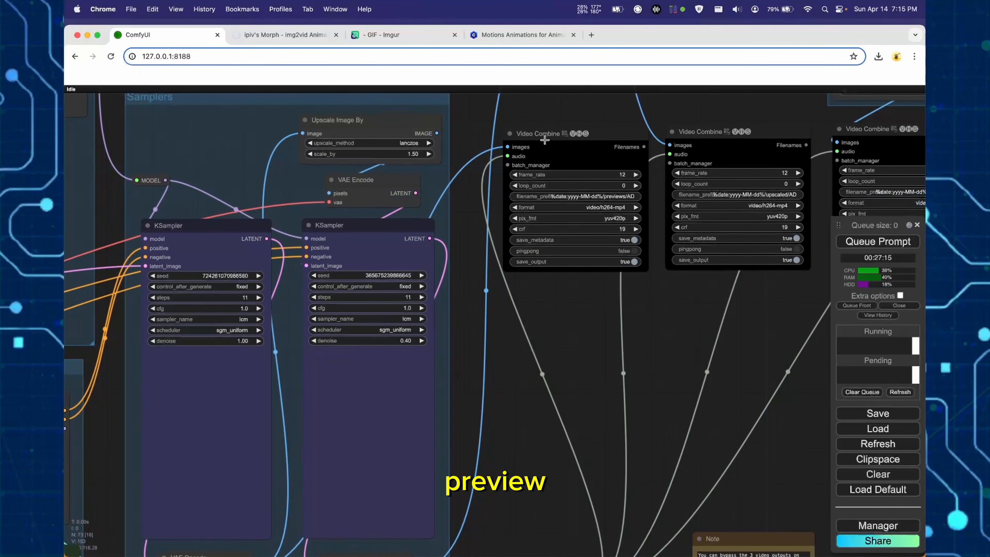
# - Examine the Samplers group's Upscale Image By node, with its upscale method and scale factor, which enlarges the preview video
pyautogui.scroll(-2, 645, 316)
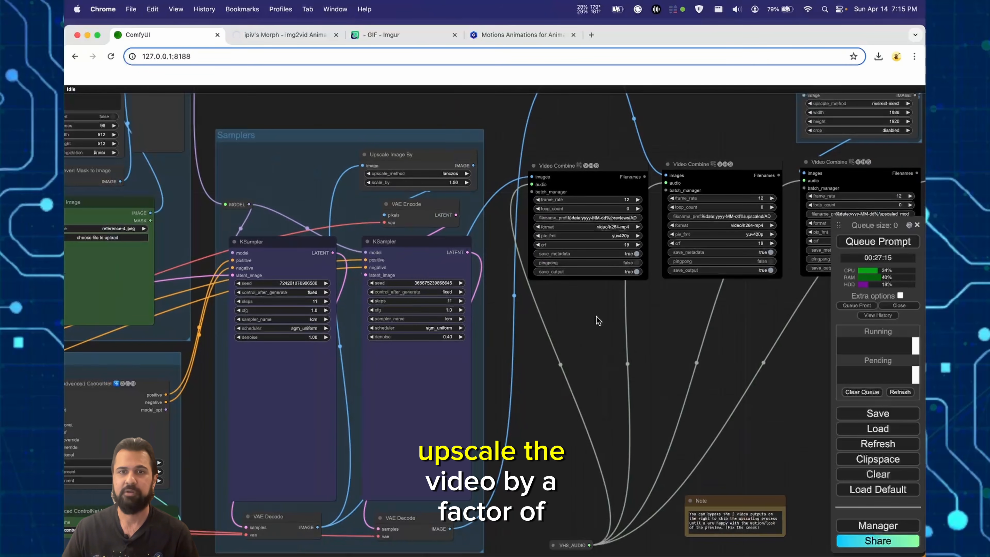
pyautogui.moveTo(596, 320); pyautogui.dragTo(601, 380)
pyautogui.scroll(8, 468, 245)
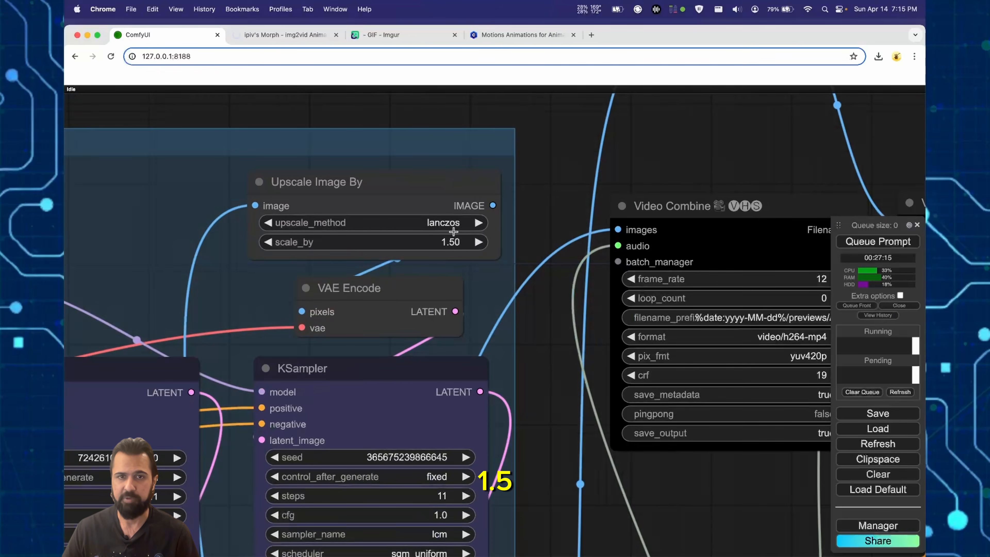
# - Examine the Upscale /w Model group and the Frame Interpolation group with its RIFE VFI node, including their notes and Video Combine outputs
pyautogui.scroll(-6, 715, 135)
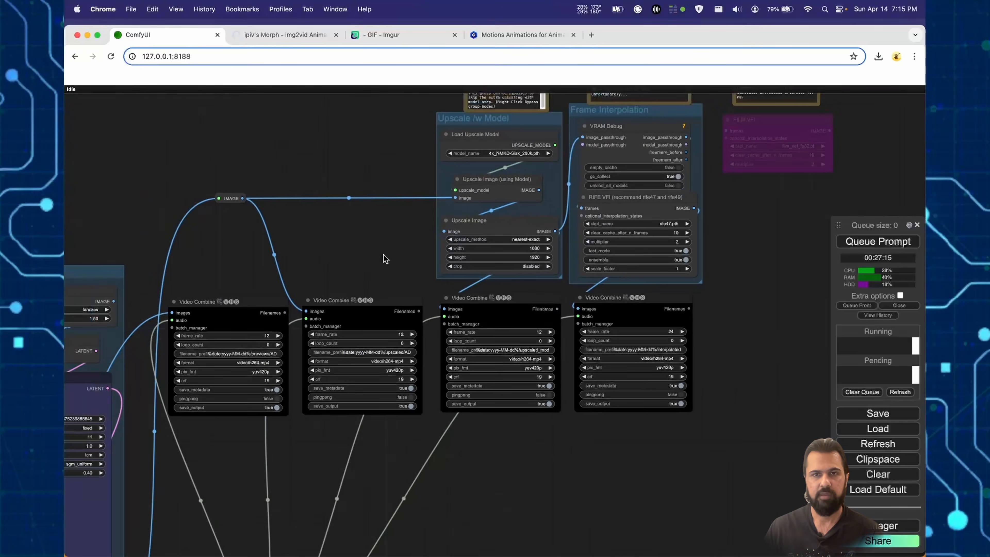
pyautogui.moveTo(386, 259); pyautogui.dragTo(265, 306)
pyautogui.moveTo(658, 253); pyautogui.dragTo(680, 306)
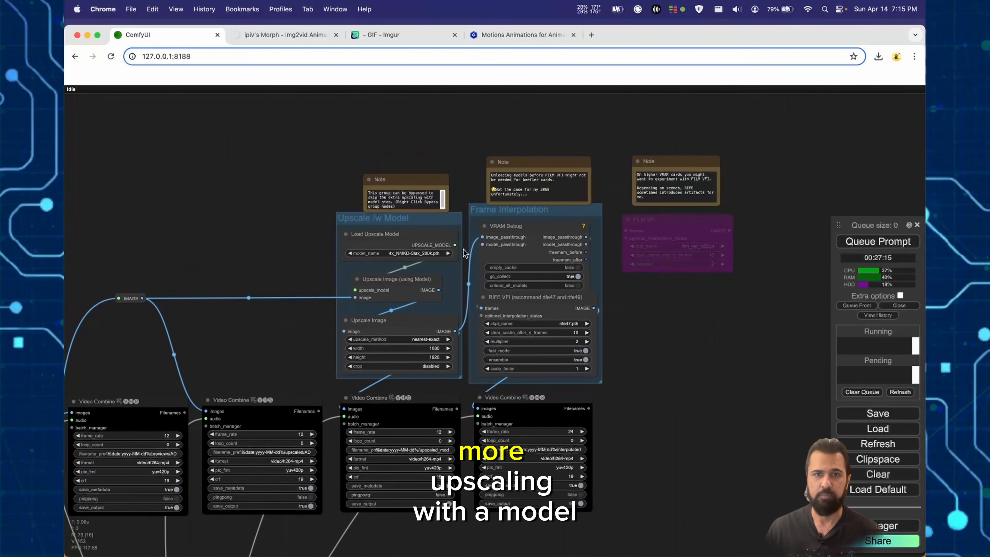
pyautogui.scroll(4, 376, 248)
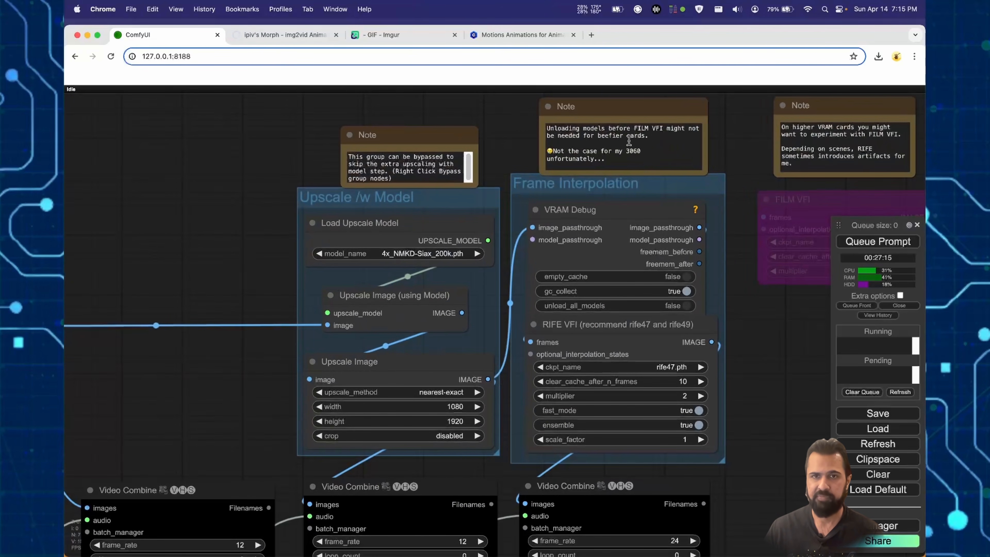
pyautogui.scroll(-4, 676, 276)
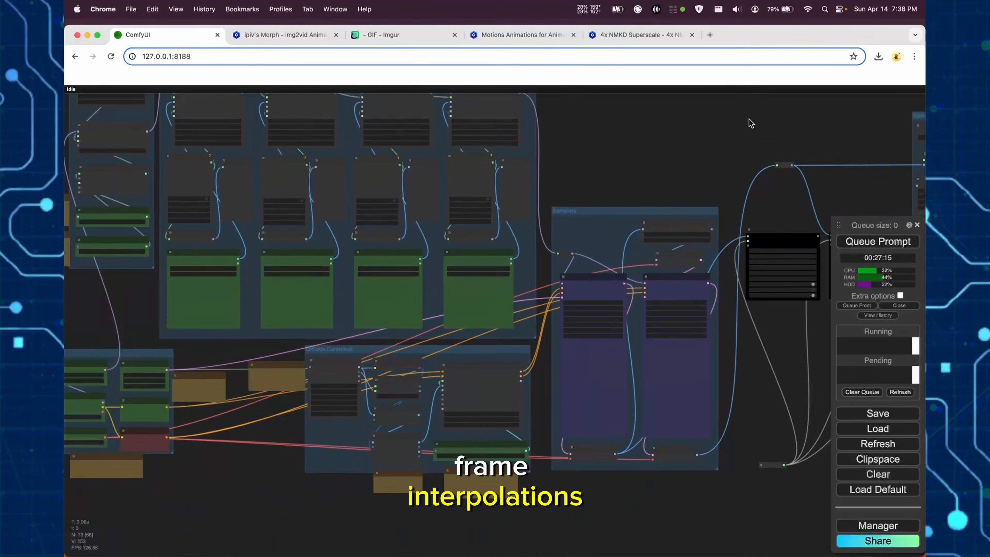
pyautogui.moveTo(671, 147); pyautogui.dragTo(852, 249)
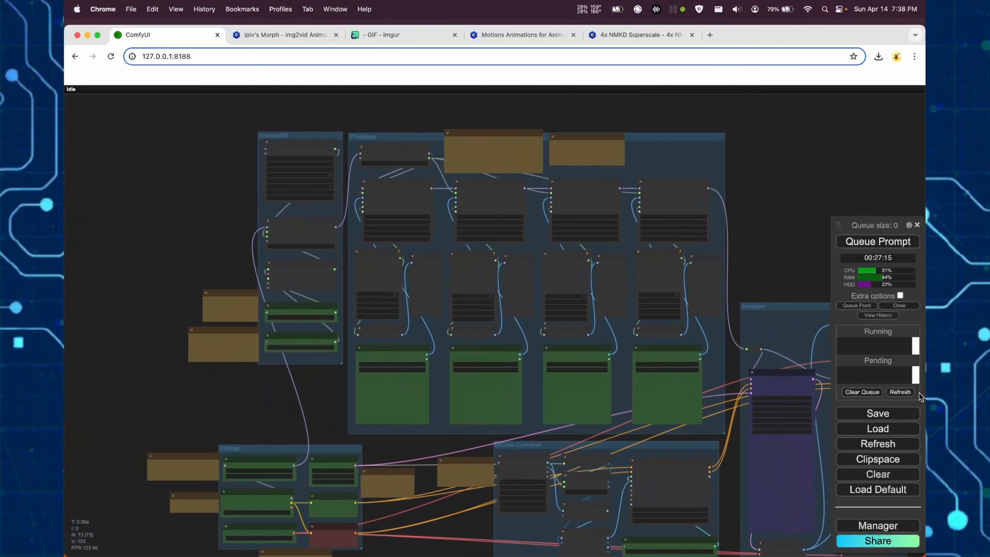
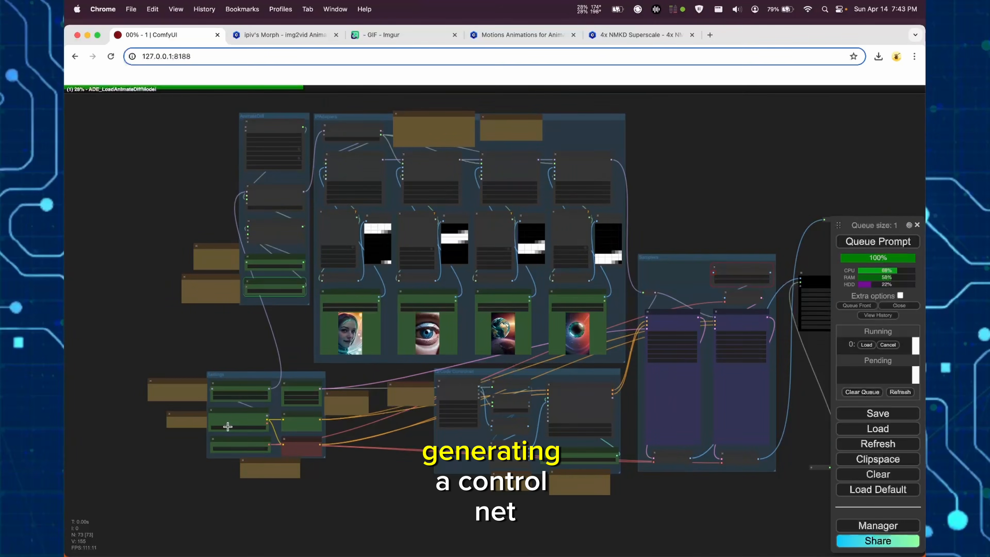
# - Examine the IPAdapter group, the active KSampler and the settings of the Video Combine node that saves the preview animation
pyautogui.scroll(1, 227, 426)
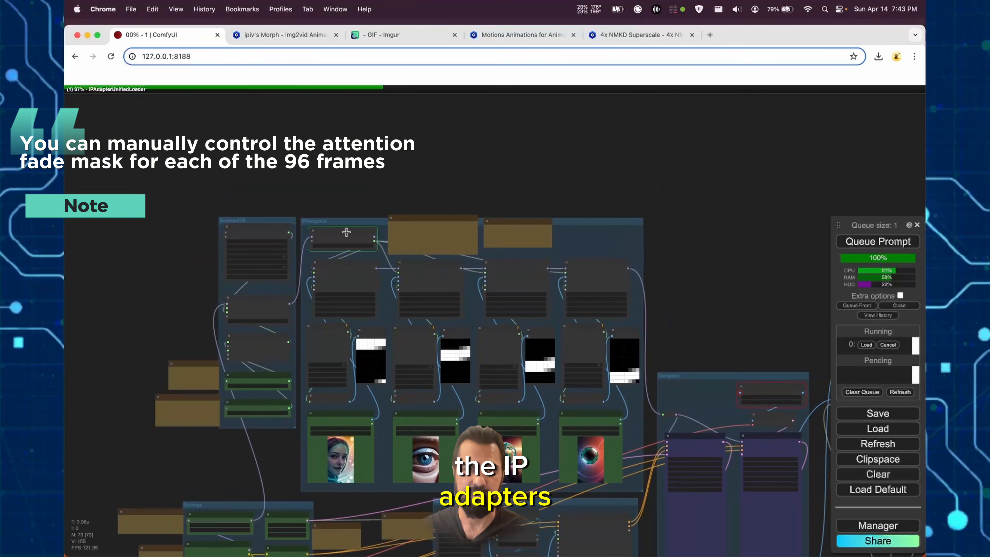
pyautogui.scroll(5, 347, 232)
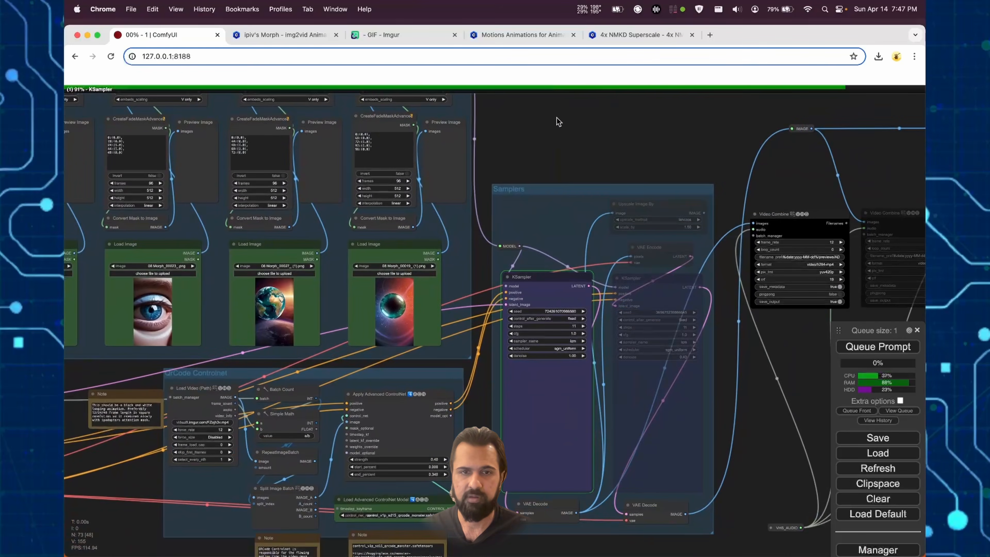
pyautogui.scroll(7, 558, 389)
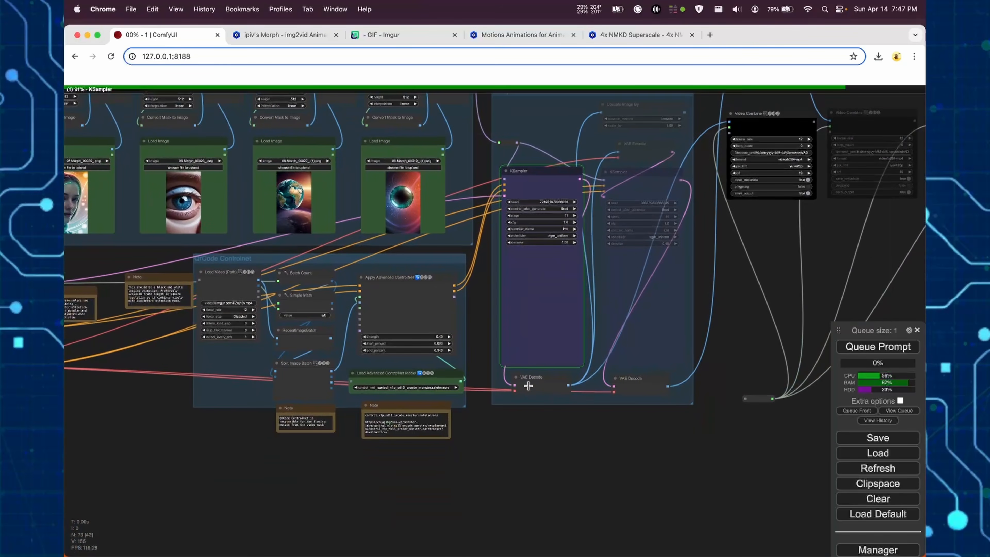
pyautogui.moveTo(720, 373); pyautogui.dragTo(561, 507)
pyautogui.scroll(9, 633, 300)
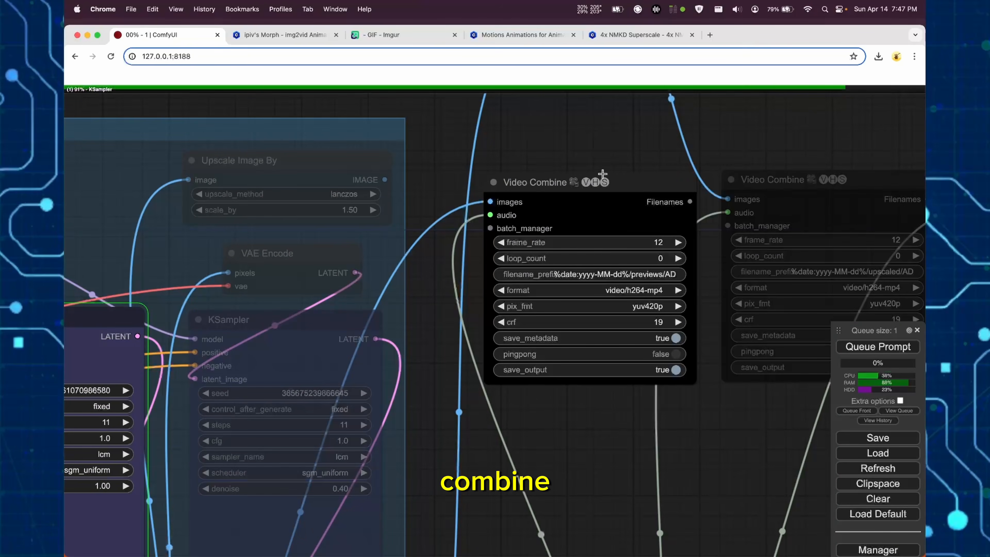
pyautogui.moveTo(608, 144); pyautogui.dragTo(572, 152)
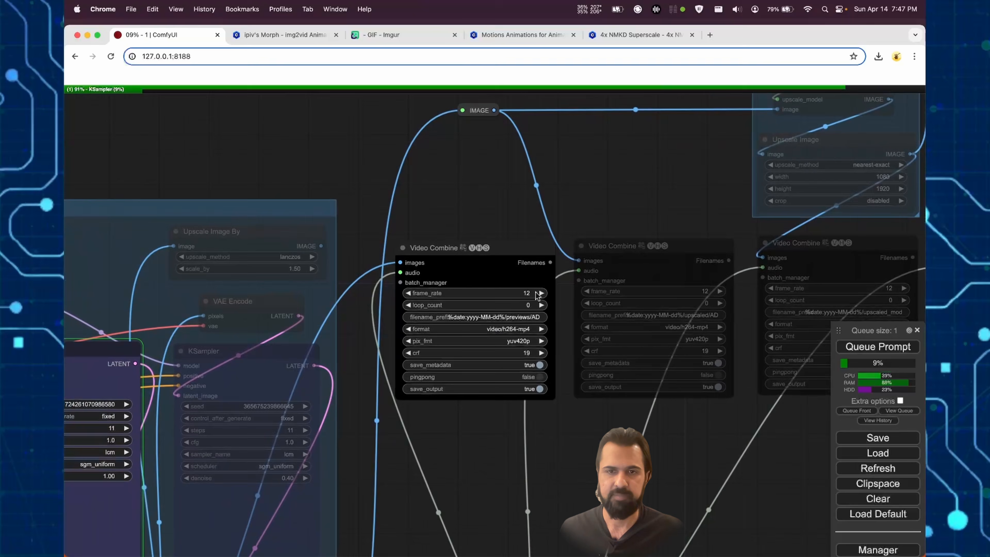
pyautogui.scroll(7, 513, 294)
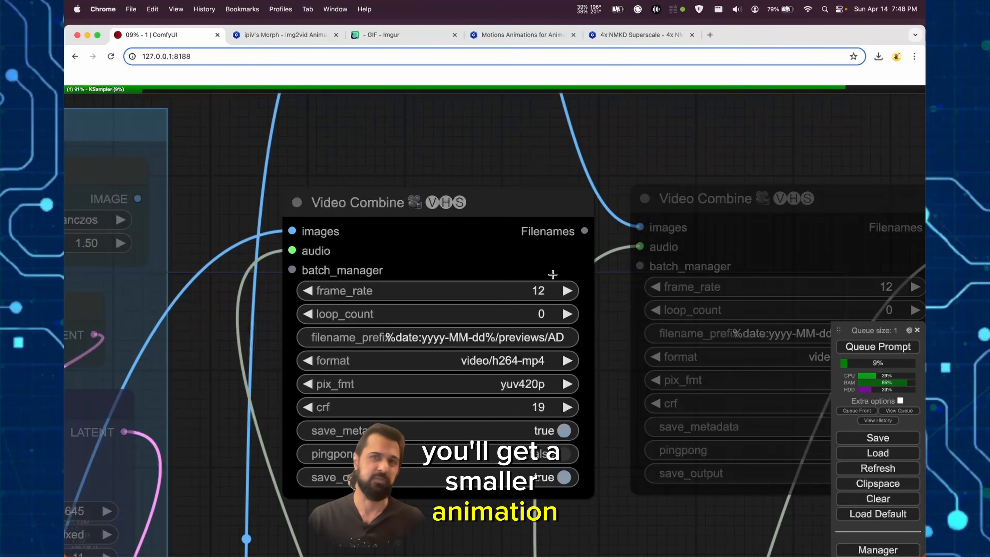
pyautogui.scroll(-7, 528, 270)
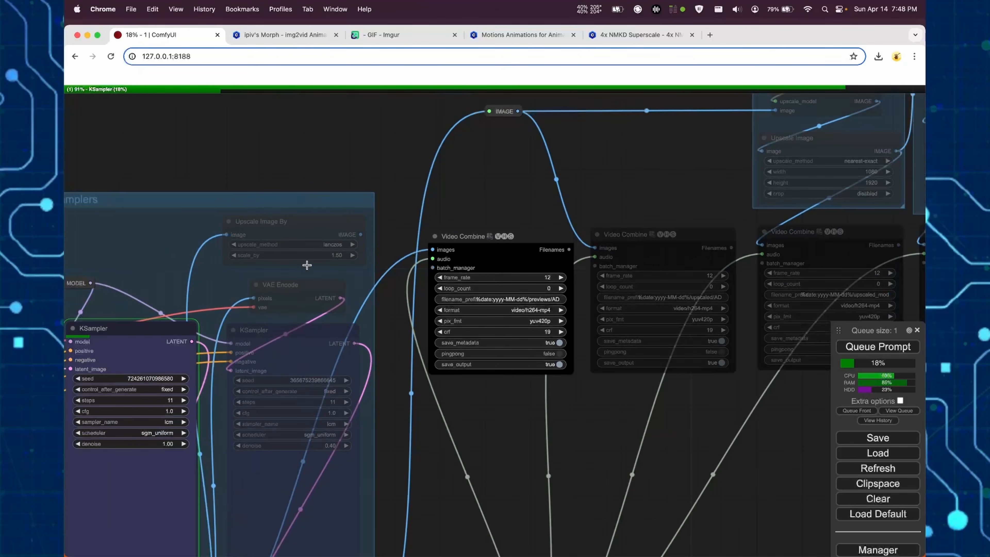
# - Examine the bypassed upscaling and frame interpolation groups, the FILM VFI node and the Video Combine nodes they feed
pyautogui.moveTo(591, 177); pyautogui.dragTo(581, 252)
pyautogui.moveTo(858, 96); pyautogui.dragTo(591, 257)
pyautogui.scroll(5, 591, 257)
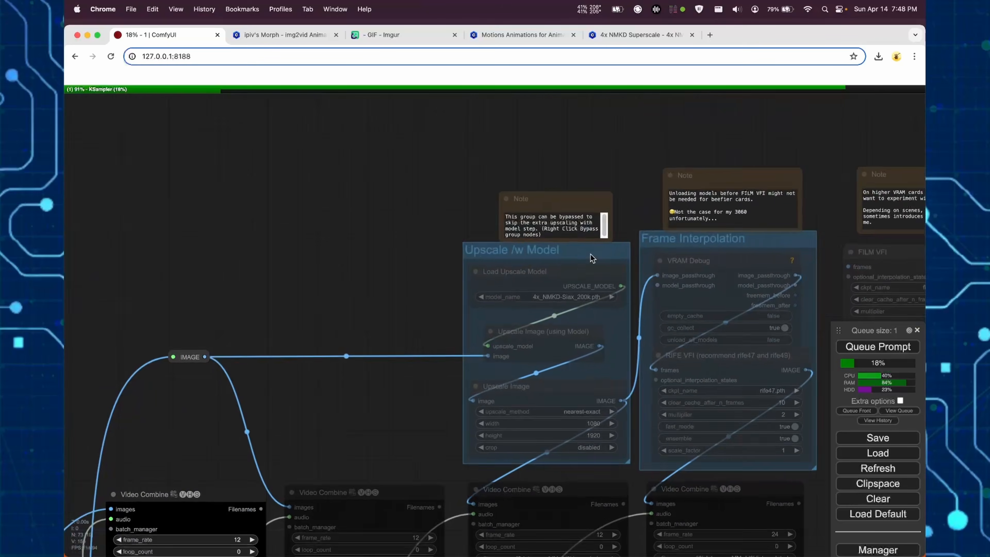
pyautogui.scroll(-5, 441, 328)
pyautogui.moveTo(826, 545); pyautogui.dragTo(780, 322)
pyautogui.moveTo(687, 118); pyautogui.dragTo(495, 360)
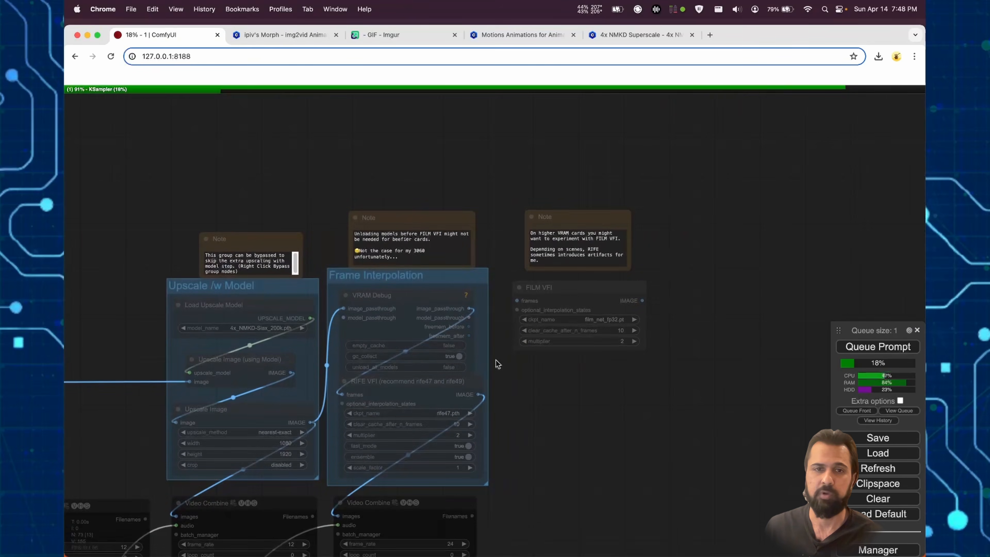
pyautogui.scroll(4, 396, 297)
pyautogui.scroll(-4, 407, 292)
pyautogui.moveTo(407, 291); pyautogui.dragTo(529, 158)
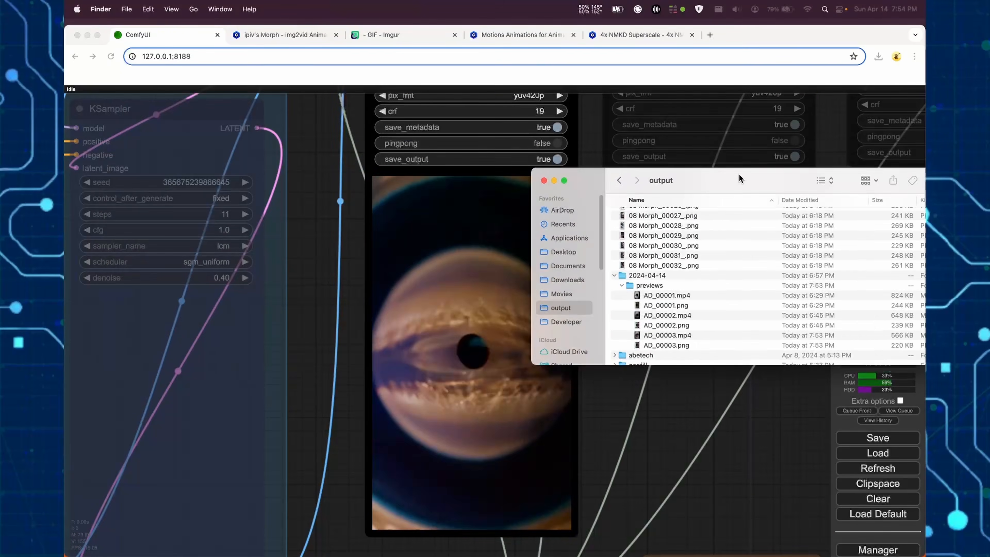
pyautogui.moveTo(743, 181); pyautogui.dragTo(508, 183)
# - Preview AD_00003.mp4 from the 2024-04-14 previews output folder and review the Video Combine and upscaling nodes in the workflow
pyautogui.click(462, 343)
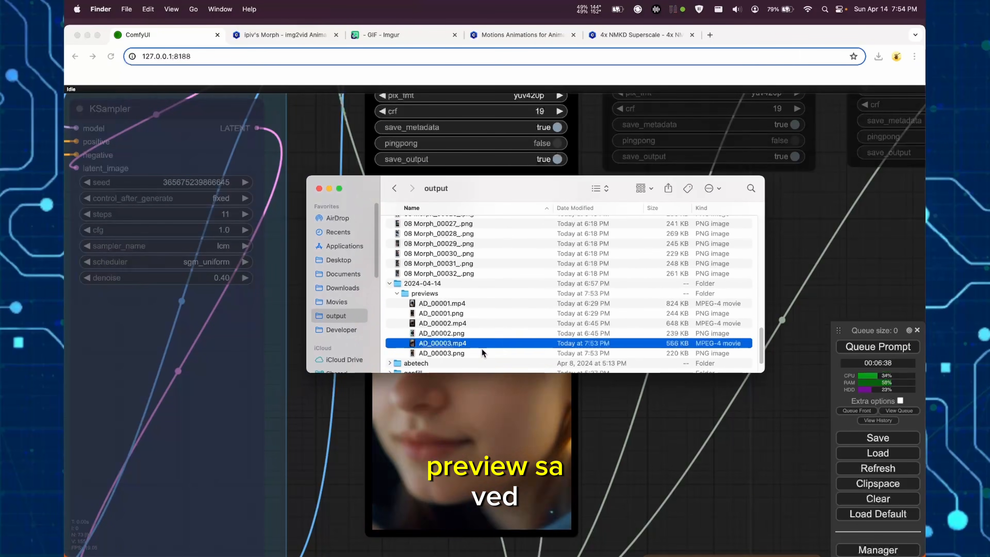
pyautogui.press('space')
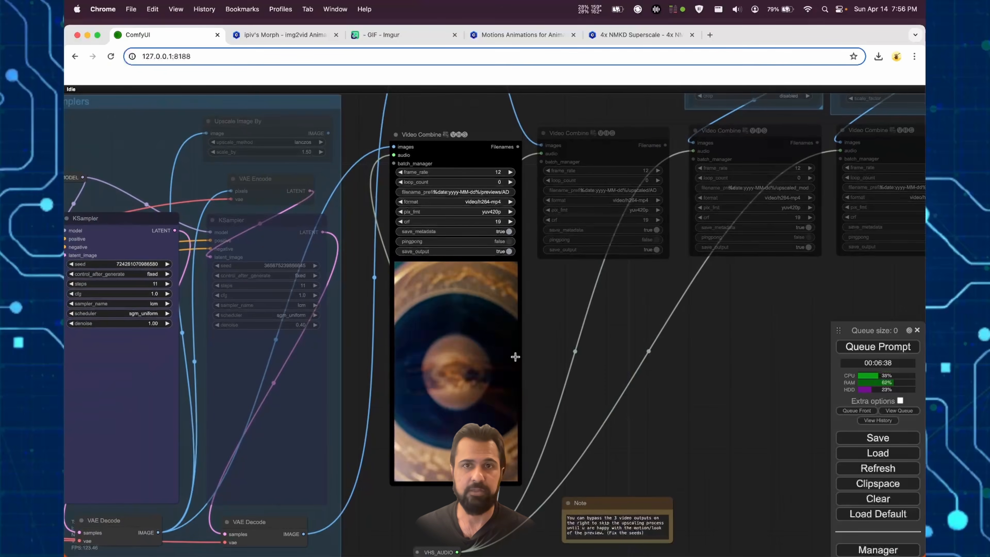
pyautogui.moveTo(620, 306); pyautogui.dragTo(427, 493)
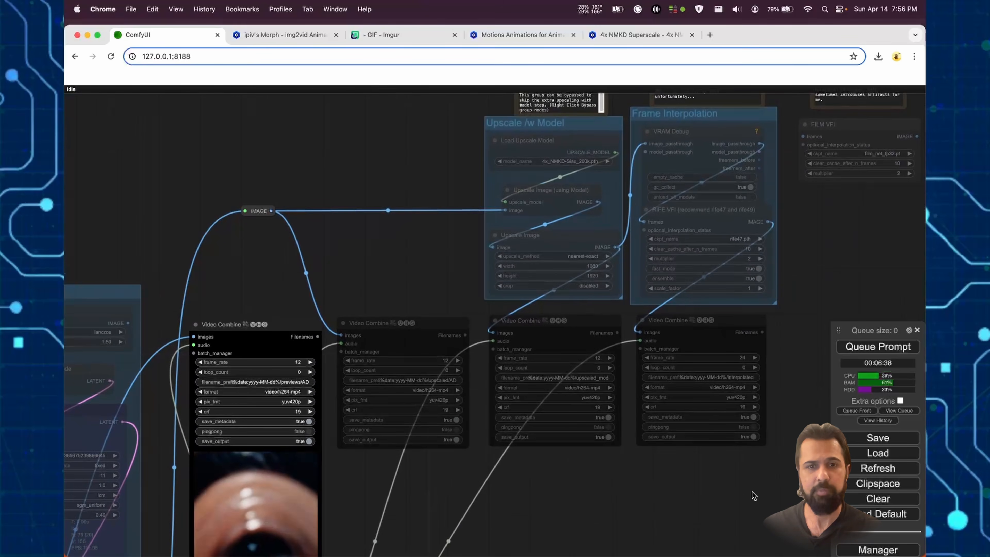
pyautogui.moveTo(750, 495); pyautogui.dragTo(747, 420)
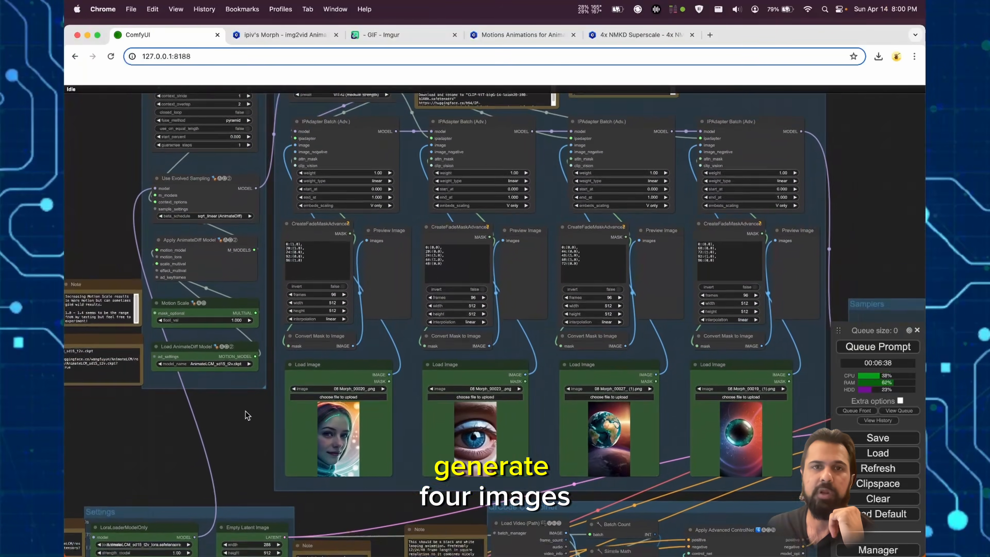
# - Add a Load Checkpoint node below the Settings group and select epicphotogasm_ultimateFidelity.safetensors as its checkpoint
pyautogui.scroll(5, 341, 330)
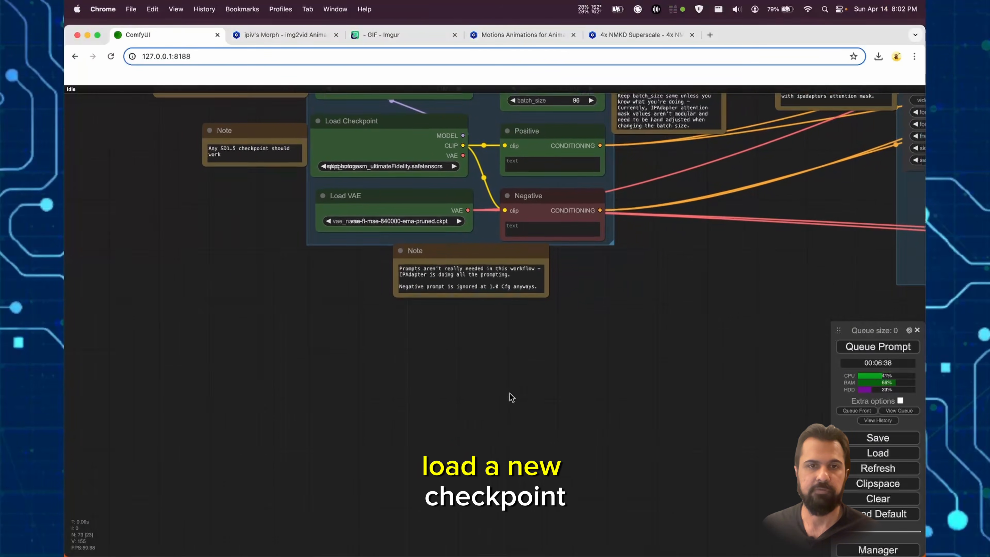
pyautogui.doubleClick(350, 392)
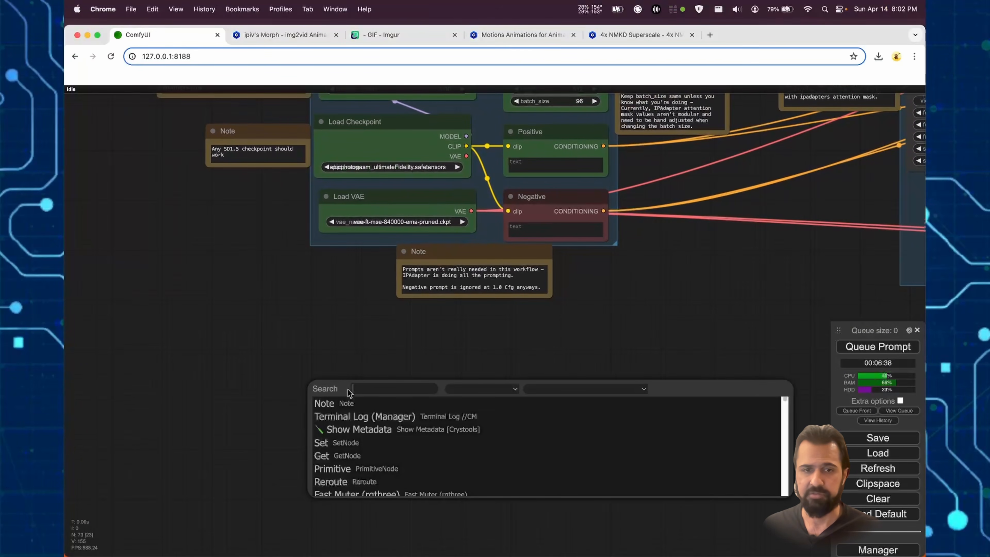
pyautogui.write('load')
pyautogui.press('Return')
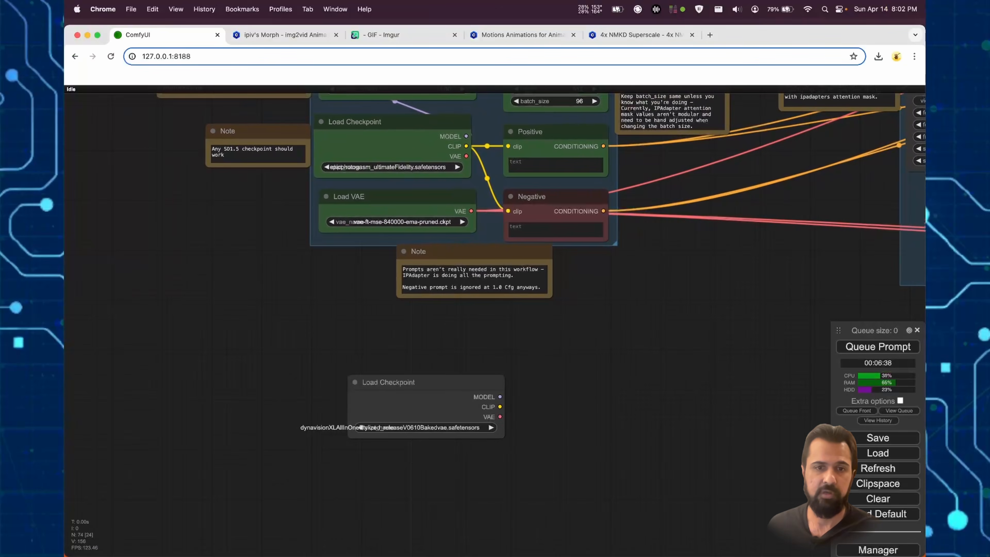
pyautogui.moveTo(418, 377); pyautogui.dragTo(328, 368)
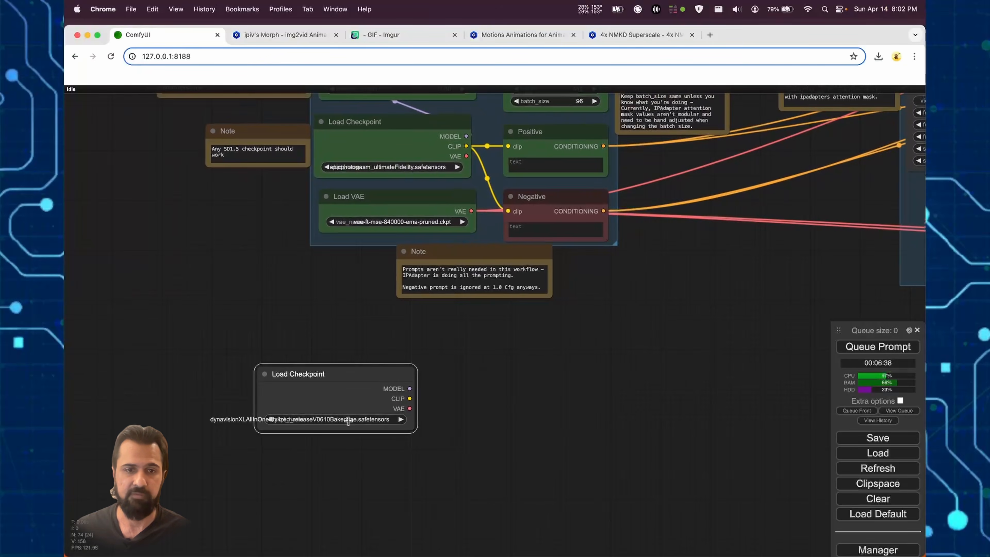
pyautogui.click(346, 420)
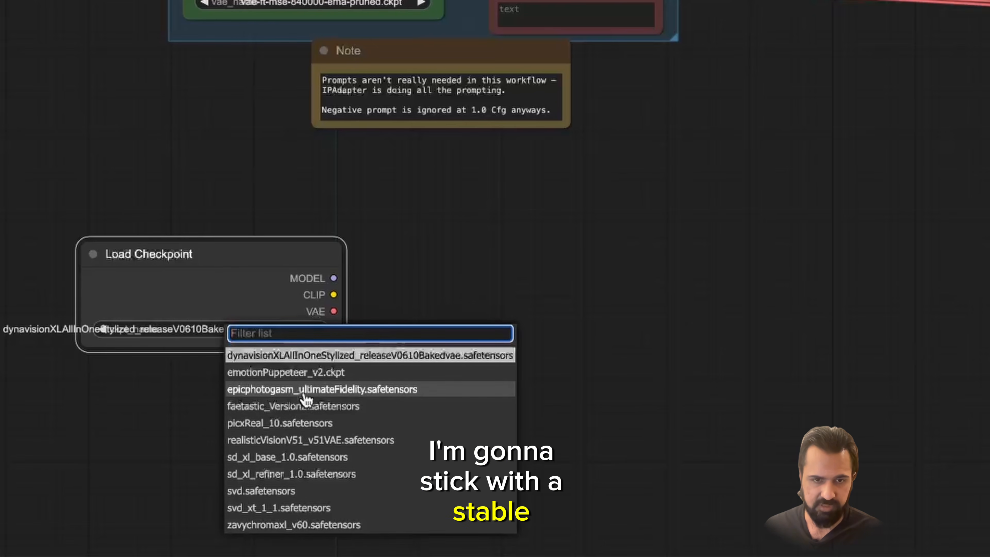
pyautogui.click(309, 390)
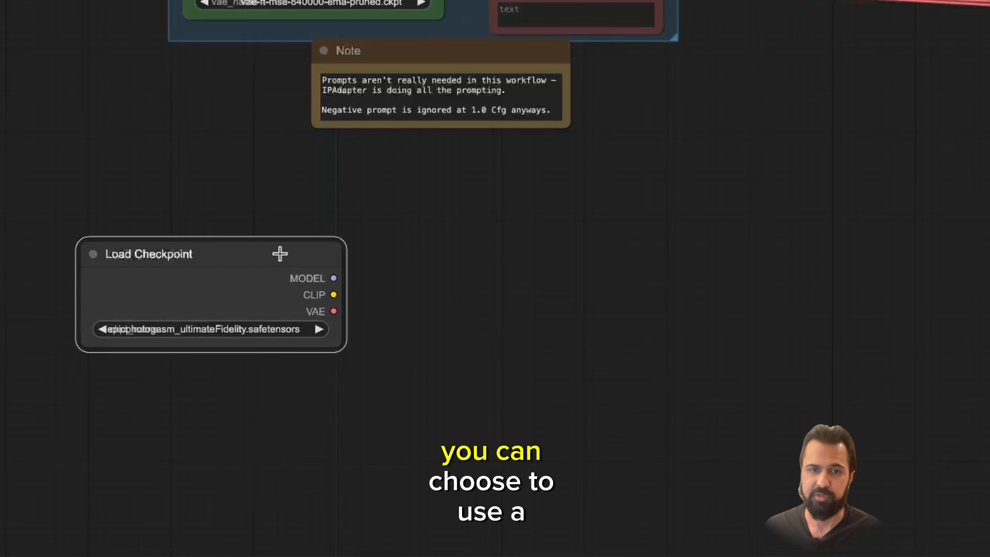
pyautogui.moveTo(289, 244); pyautogui.dragTo(195, 266)
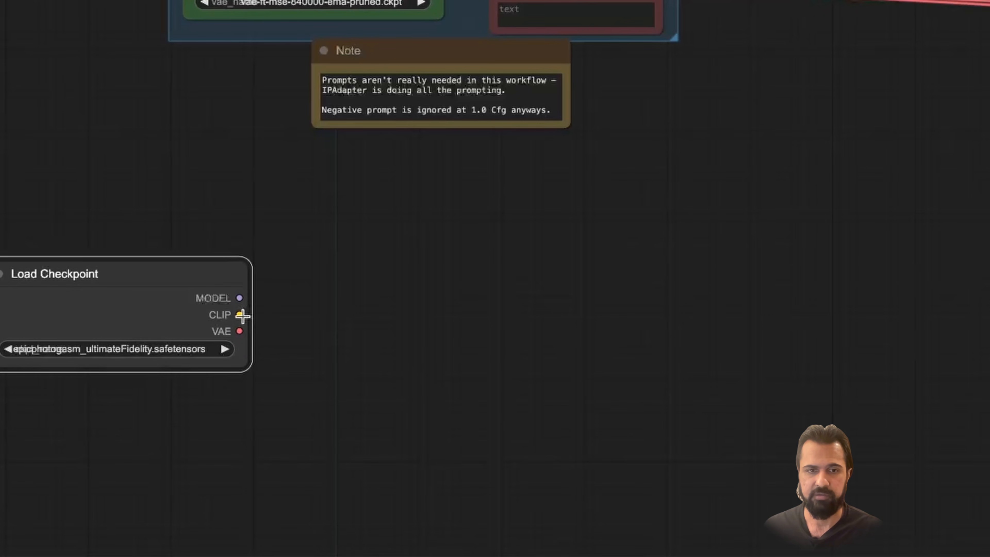
# - Add two CLIP Text Encode (Prompt) nodes fed by the CLIP output of the new Load Checkpoint node
pyautogui.moveTo(305, 279); pyautogui.dragTo(306, 279)
pyautogui.click(352, 340)
pyautogui.moveTo(353, 411); pyautogui.dragTo(397, 479)
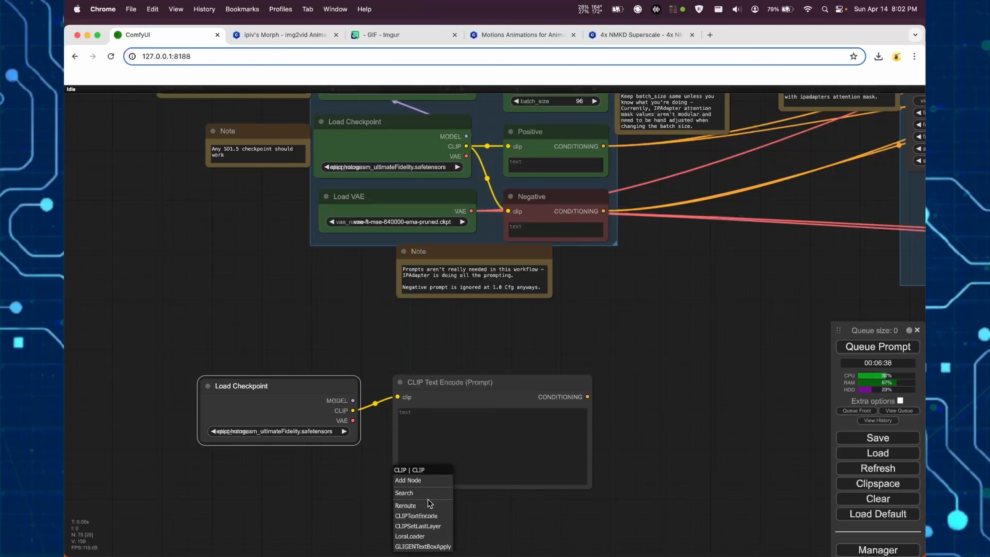
pyautogui.click(428, 515)
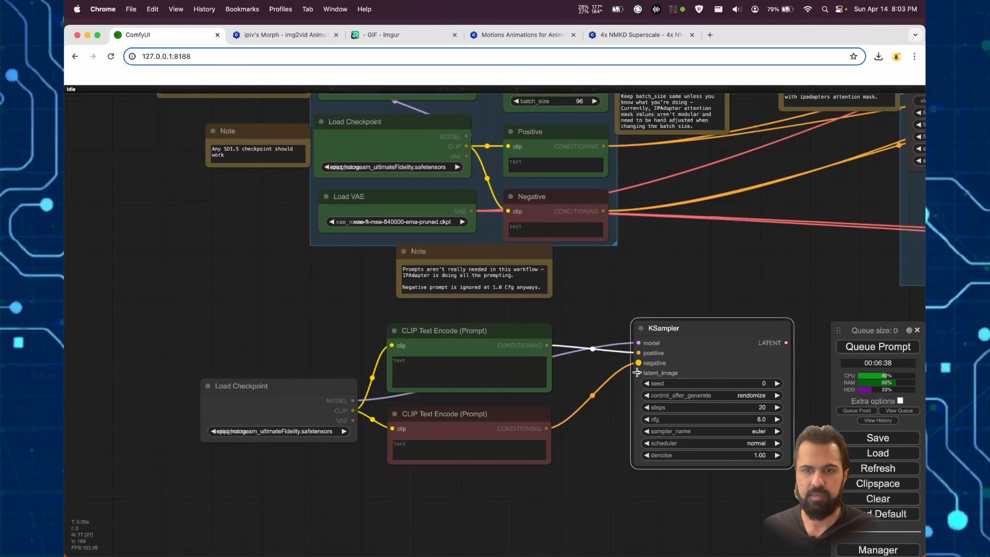
# - Add an Empty Latent Image node connected to the new KSampler's latent_image input
pyautogui.moveTo(637, 372); pyautogui.dragTo(471, 488)
pyautogui.moveTo(407, 492); pyautogui.dragTo(408, 492)
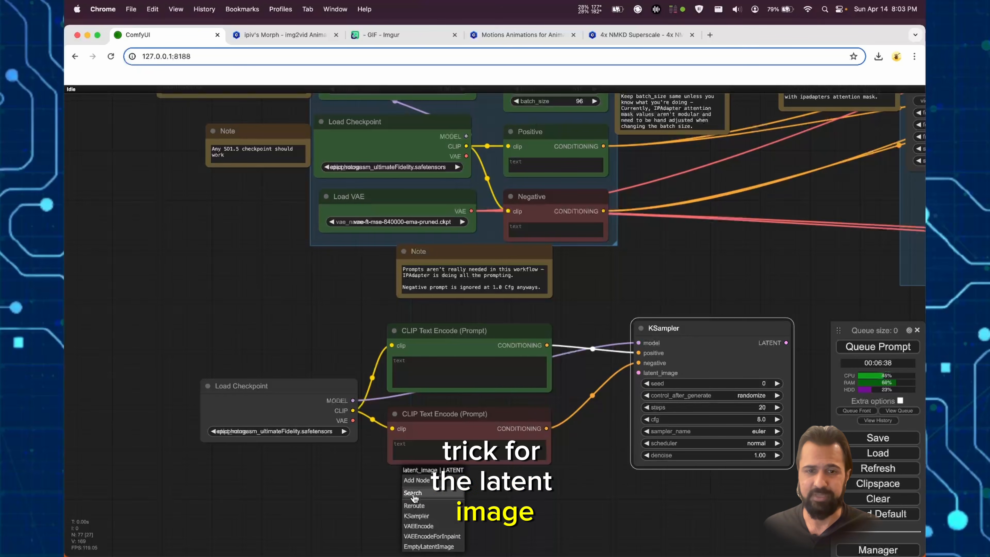
pyautogui.click(480, 519)
pyautogui.moveTo(606, 323); pyautogui.dragTo(604, 243)
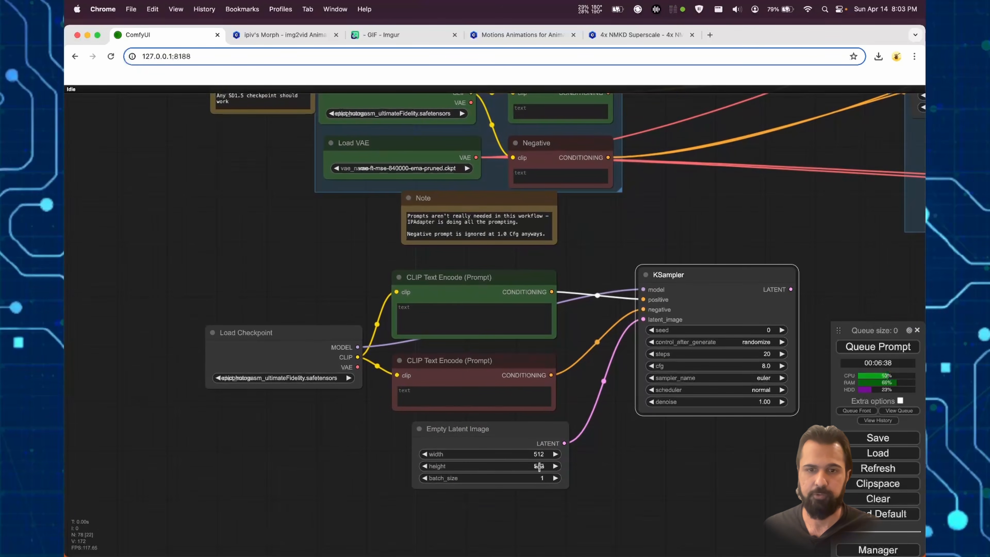
# - Set the Empty Latent Image node's width to 288 and its batch size to 4
pyautogui.click(539, 460)
pyautogui.write('288')
pyautogui.press('Return')
pyautogui.click(575, 428)
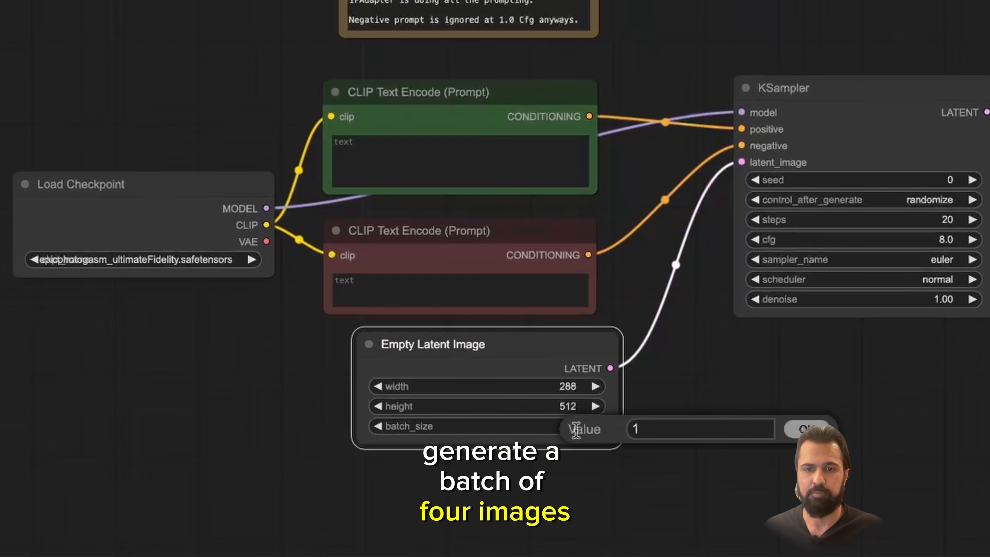
pyautogui.write('4')
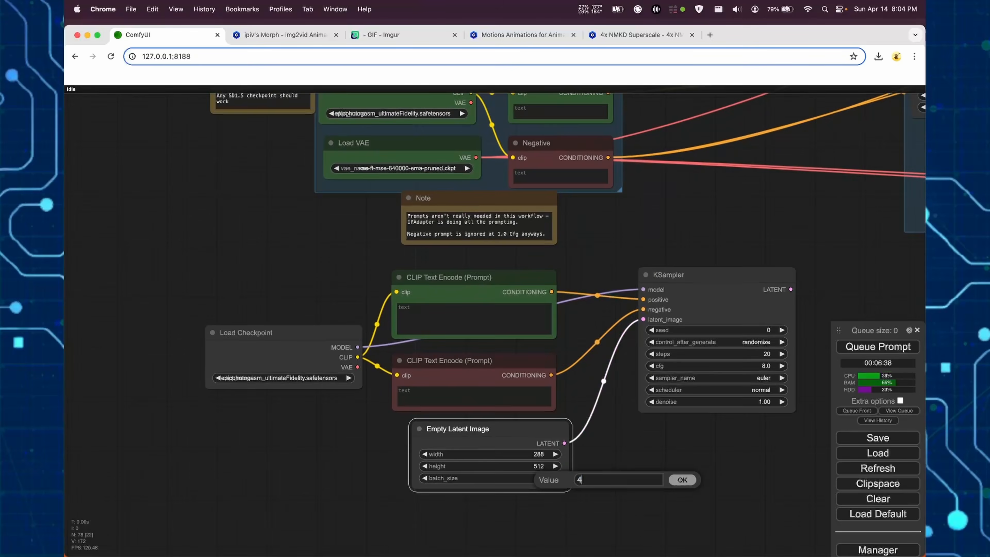
pyautogui.press('Return')
# - Replace the new KSampler with a KSampler (Advanced) node beside the two prompt nodes
pyautogui.moveTo(703, 186); pyautogui.dragTo(705, 165)
pyautogui.moveTo(609, 322); pyautogui.dragTo(587, 322)
pyautogui.doubleClick(551, 279)
pyautogui.write('ksa')
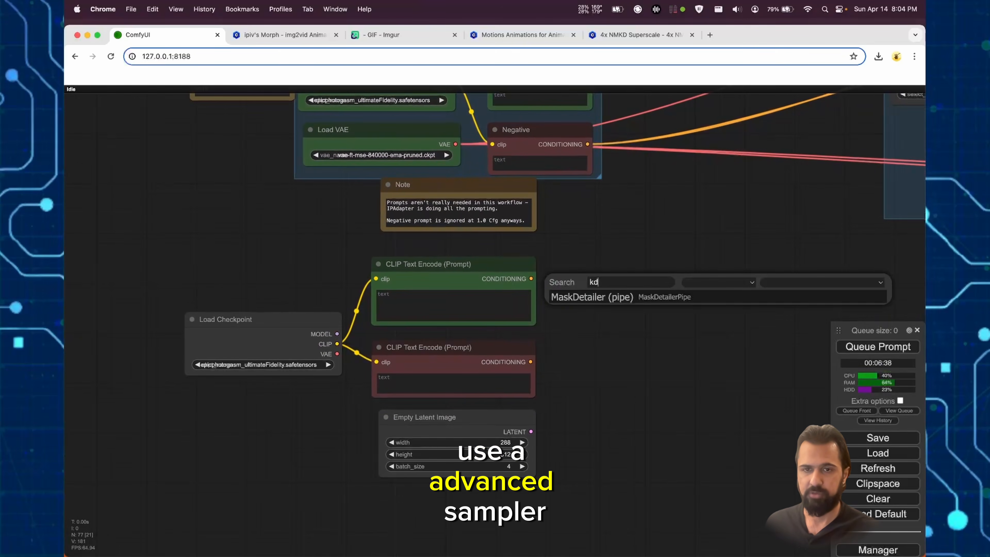
pyautogui.click(599, 308)
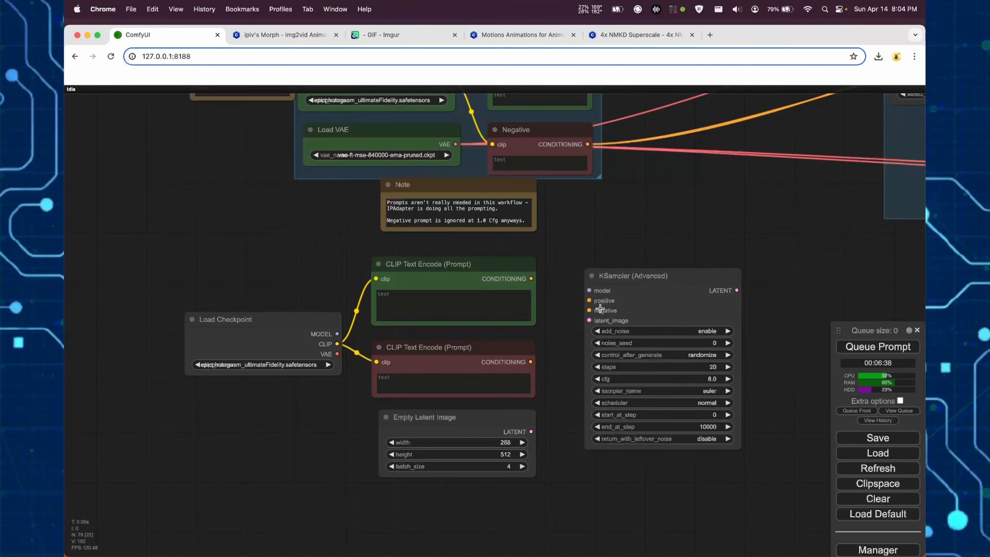
# - Add a VAE Decode node from the KSampler (Advanced) LATENT output and a Save Image node from the decoder's IMAGE output
pyautogui.moveTo(526, 274); pyautogui.dragTo(577, 286)
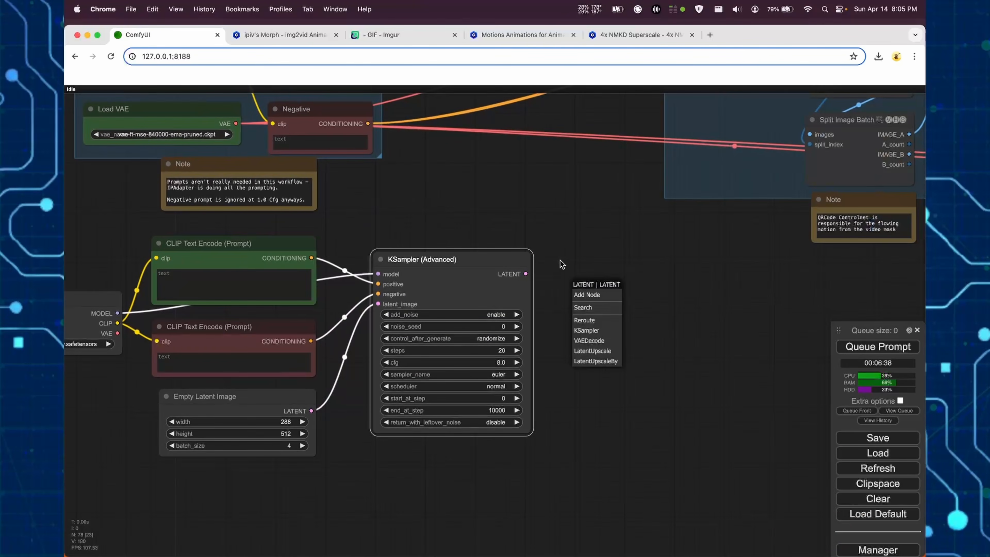
pyautogui.click(589, 340)
pyautogui.moveTo(601, 339); pyautogui.dragTo(601, 340)
pyautogui.click(608, 389)
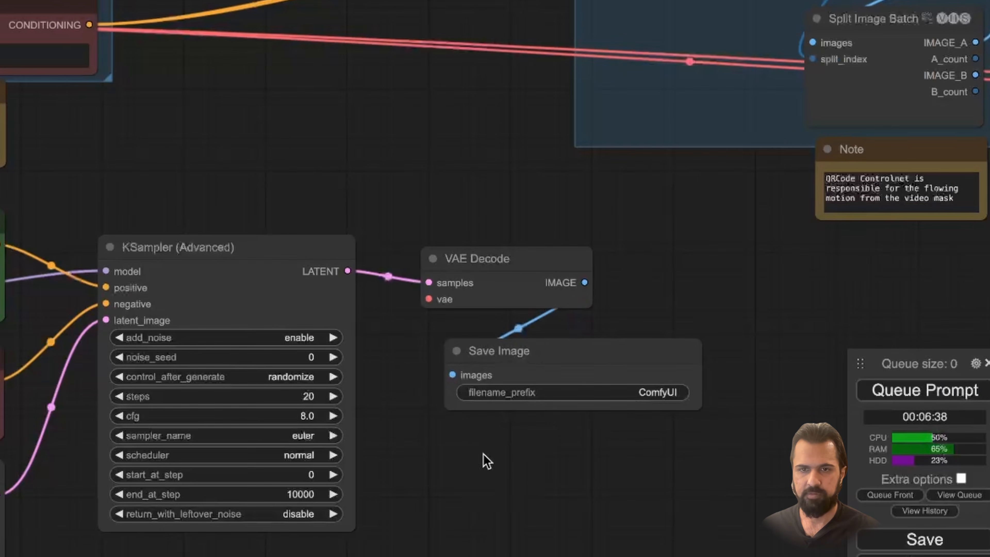
# - Set the Save Image node's filename prefix to Morpheus
pyautogui.click(712, 345)
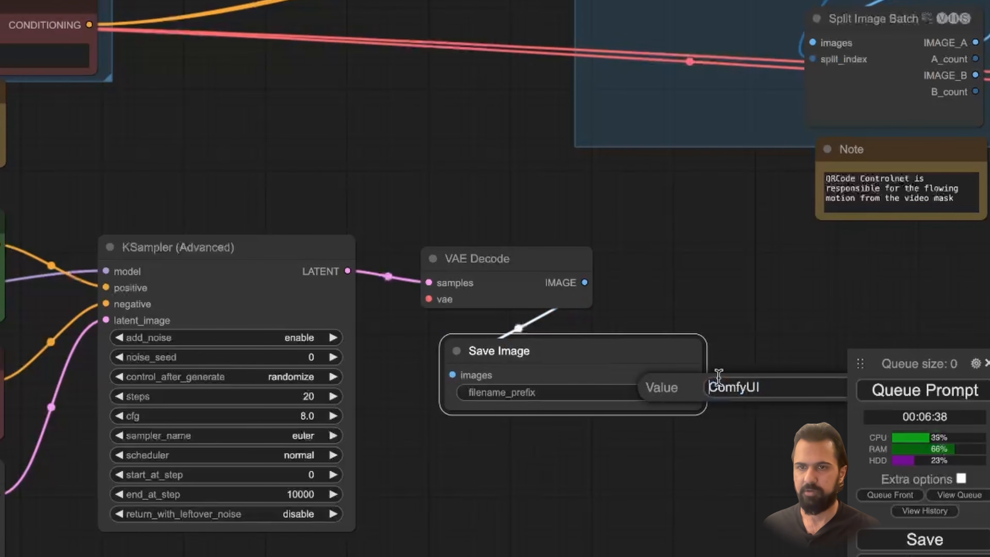
pyautogui.write('Morph')
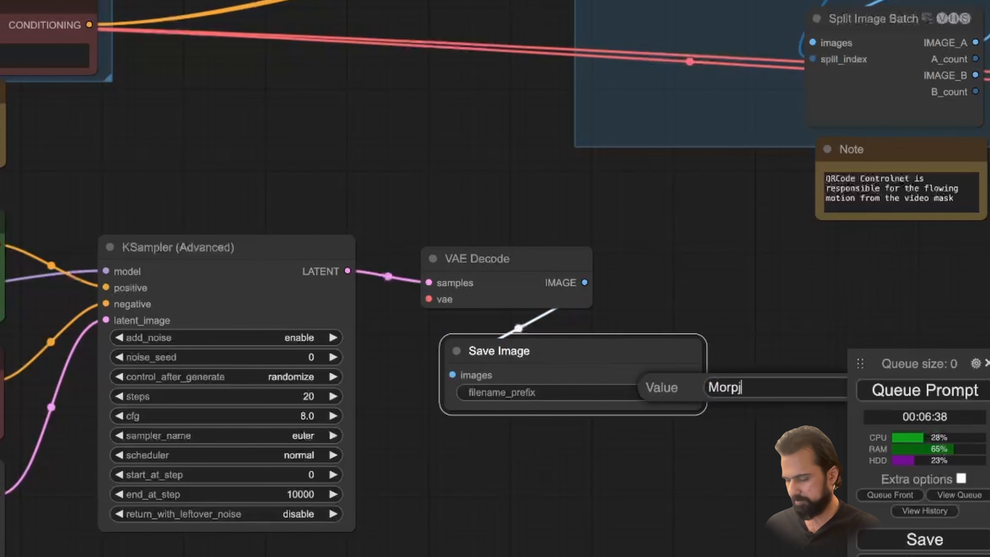
pyautogui.write('eus')
pyautogui.press('Return')
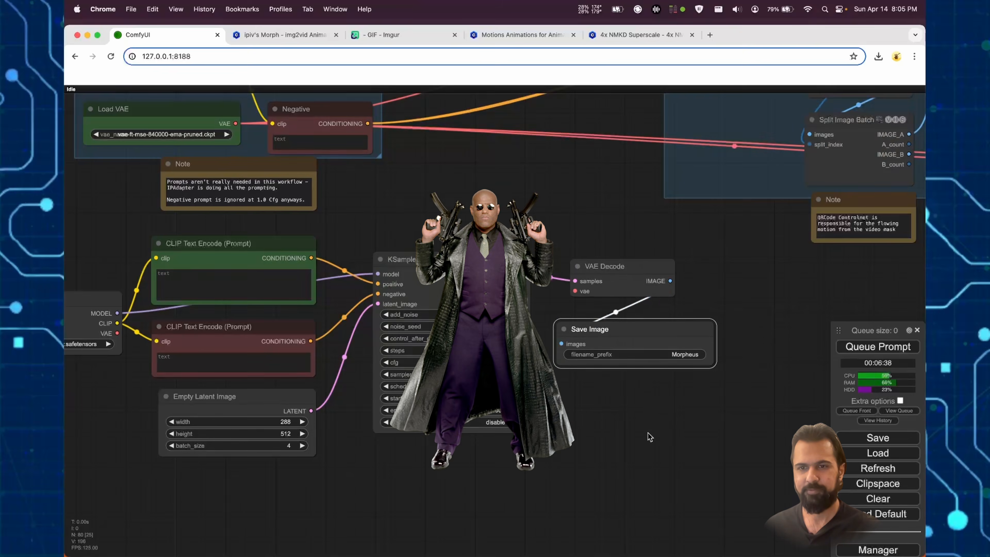
# - Enter "monkey wearing a power armor-hoodie, cyperpunk" as the prompt in the green CLIP Text Encode node
pyautogui.click(234, 285)
pyautogui.write('monkey wearing a')
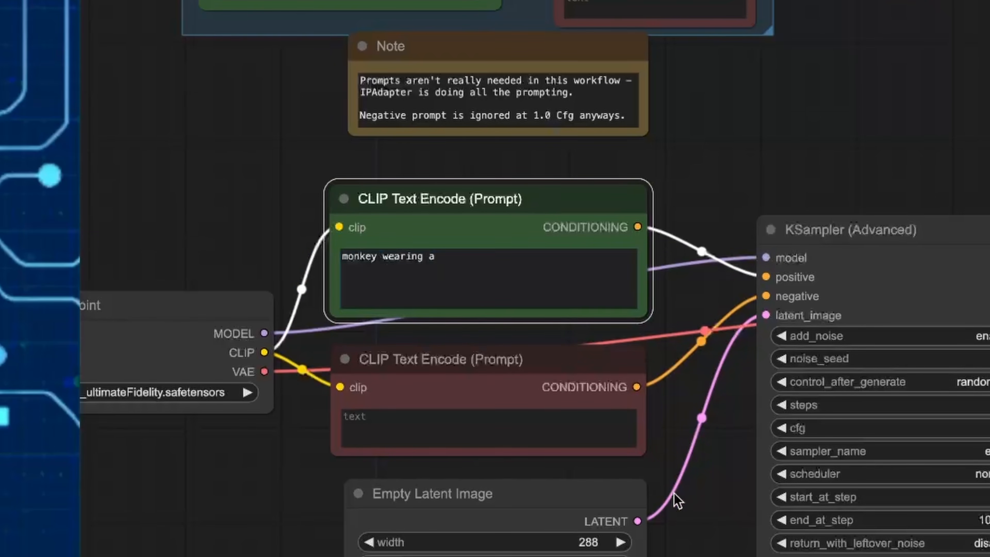
pyautogui.click(444, 282)
pyautogui.write('power armor-hoodie, cyperpu')
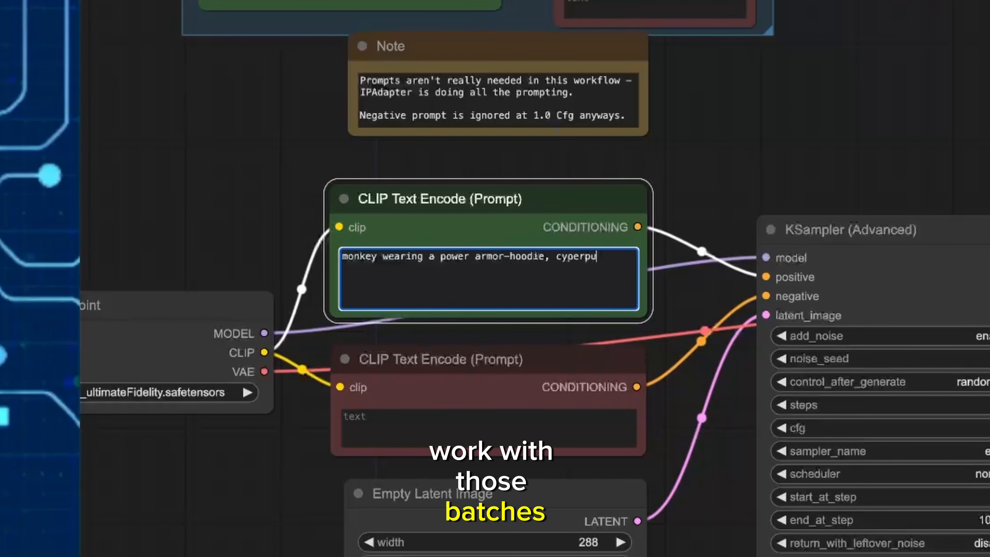
pyautogui.write('nk')
# - Enter "bad quality, nsfw, nudity" as the negative prompt in the red CLIP Text Encode node
pyautogui.click(489, 428)
pyautogui.write('bad quality, nsd')
pyautogui.press('BackSpace')
pyautogui.write('fw, nudity')
# - Extend the positive prompt with ", extremely detailed armor, hyper realistic, cinematic"
pyautogui.click(489, 279)
pyautogui.write(',')
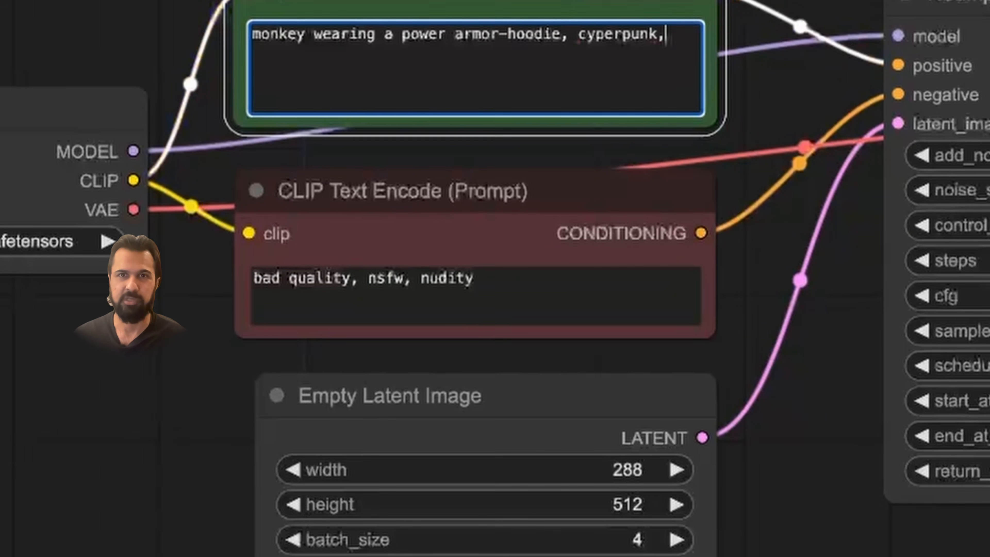
pyautogui.write(' extremely detailed armor')
pyautogui.write(', hyper realistic')
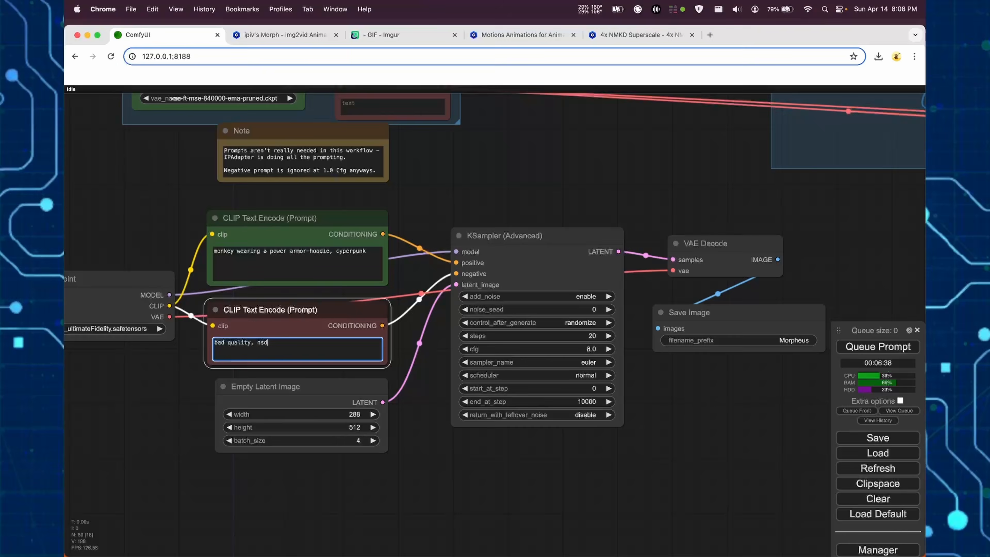
# - Bypass the Load Checkpoint node in the Settings group to disable the animation flow
pyautogui.rightClick(166, 298)
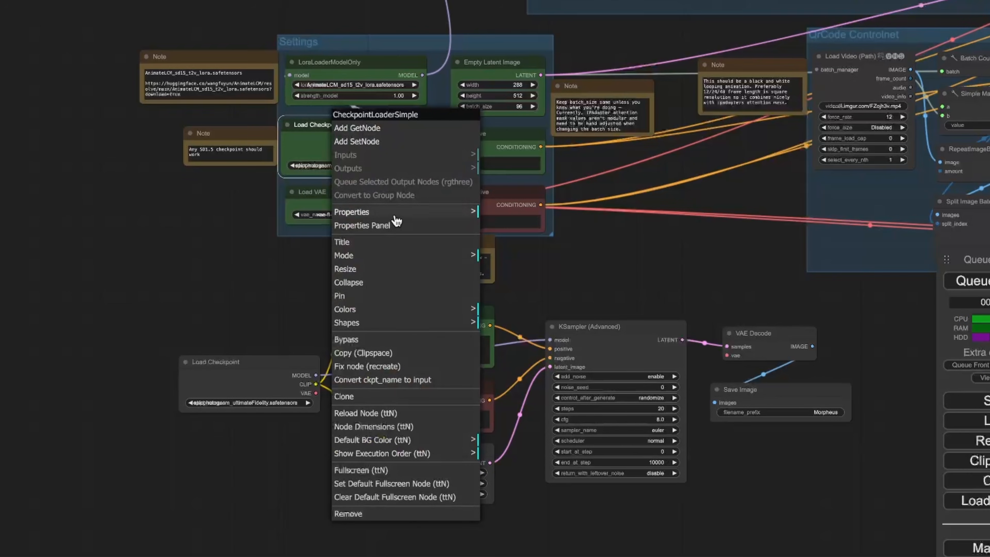
pyautogui.click(376, 339)
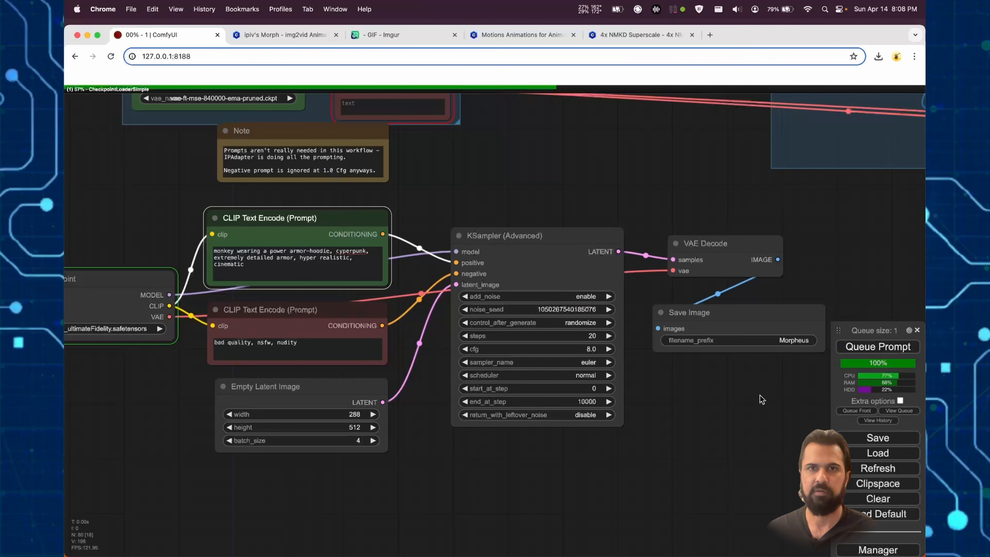
# - Follow the image generation and examine the resulting batch in the Save Image node
pyautogui.scroll(-3, 758, 416)
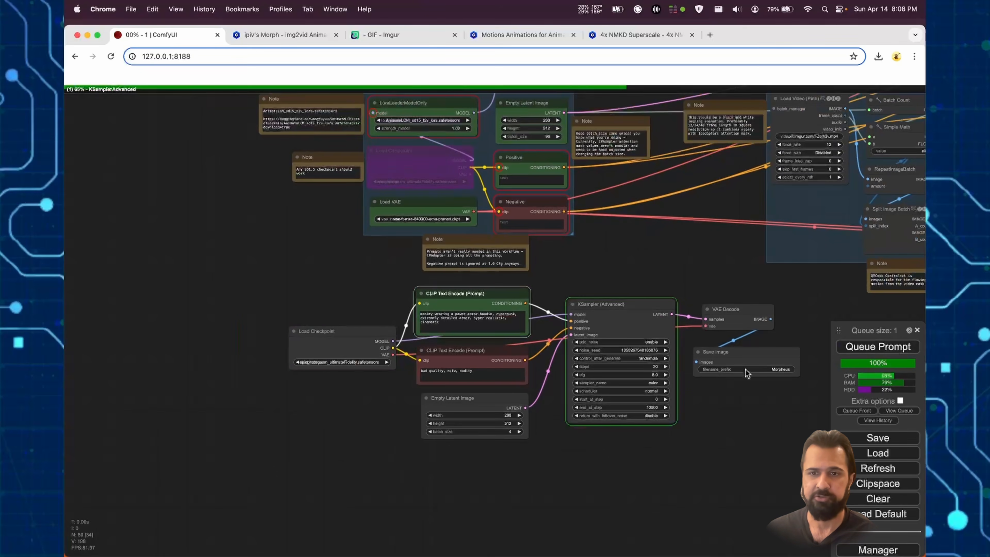
pyautogui.scroll(5, 658, 429)
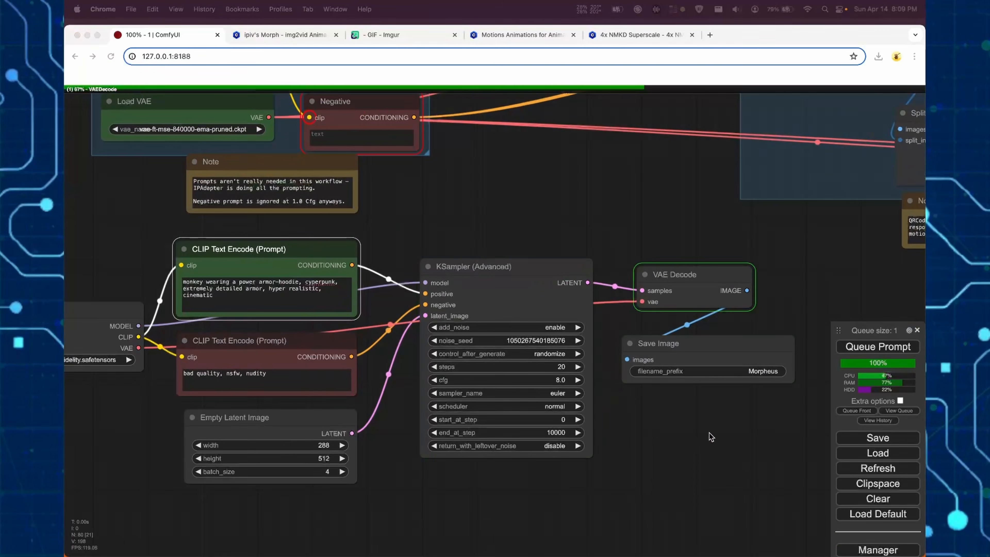
pyautogui.moveTo(712, 437); pyautogui.dragTo(522, 342)
pyautogui.scroll(14, 522, 342)
pyautogui.scroll(-10, 528, 347)
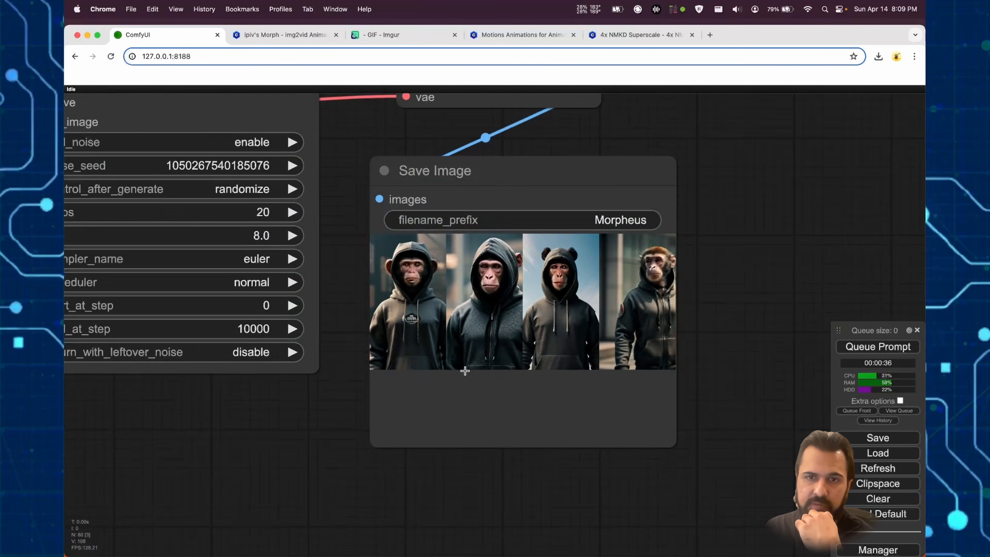
pyautogui.scroll(7, 464, 371)
pyautogui.scroll(-8, 451, 346)
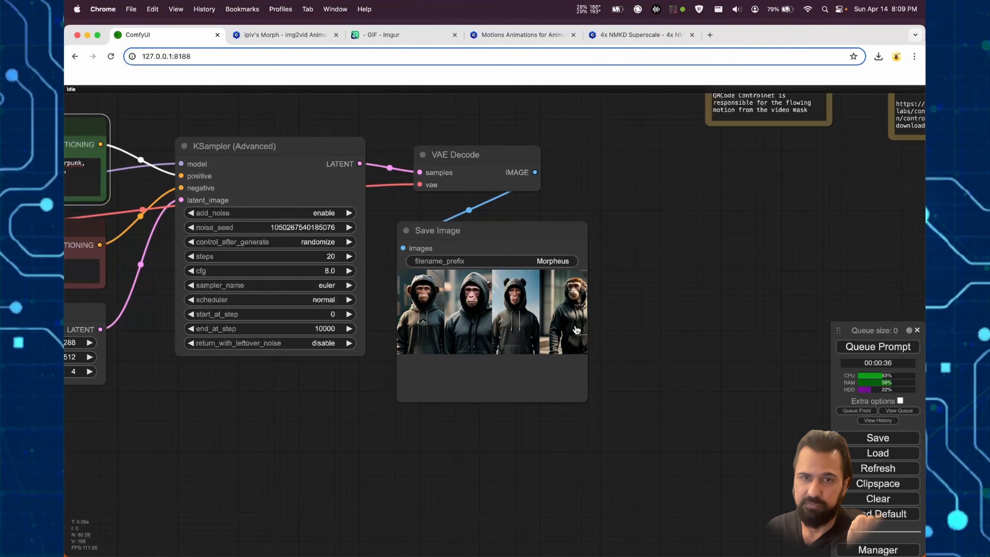
# - Add an ImageFromBatch node fed by the VAE Decode node's IMAGE output
pyautogui.scroll(-8, 606, 383)
pyautogui.moveTo(597, 296); pyautogui.dragTo(637, 494)
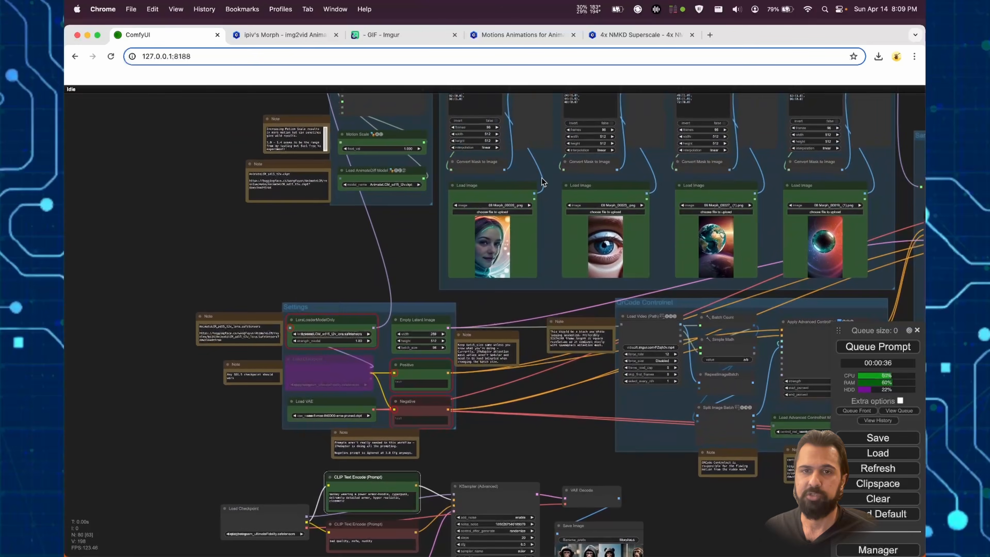
pyautogui.scroll(-5, 544, 181)
pyautogui.scroll(7, 569, 273)
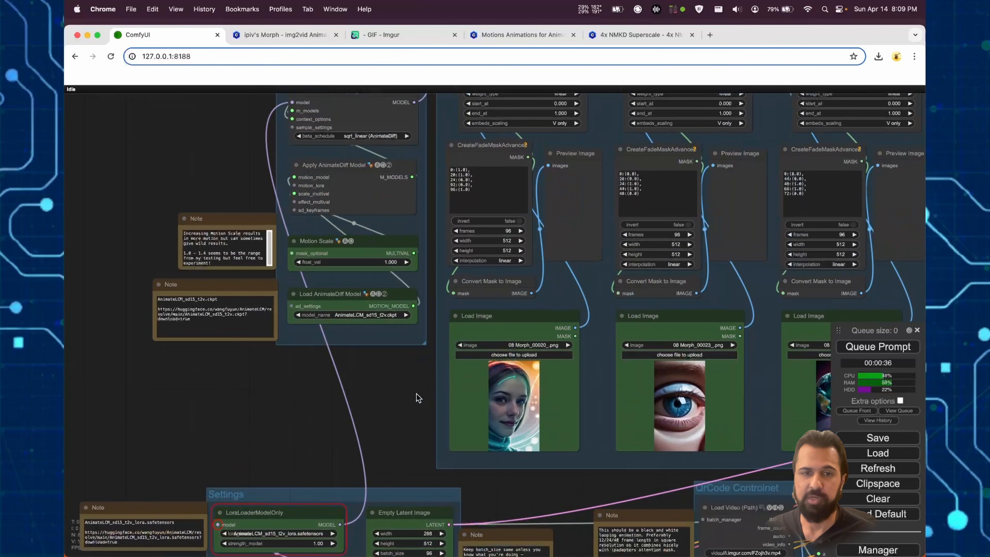
pyautogui.scroll(-2, 413, 395)
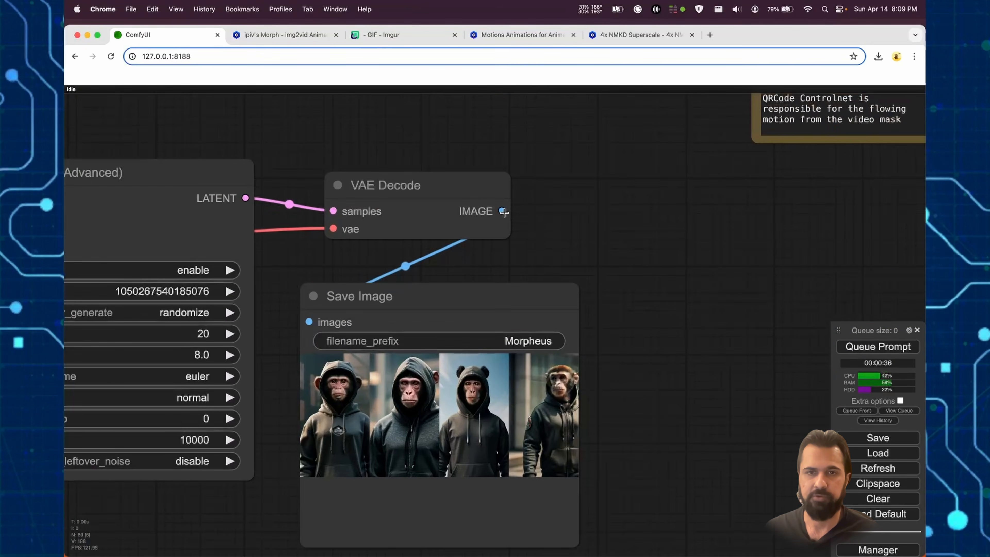
pyautogui.moveTo(503, 211); pyautogui.dragTo(621, 224)
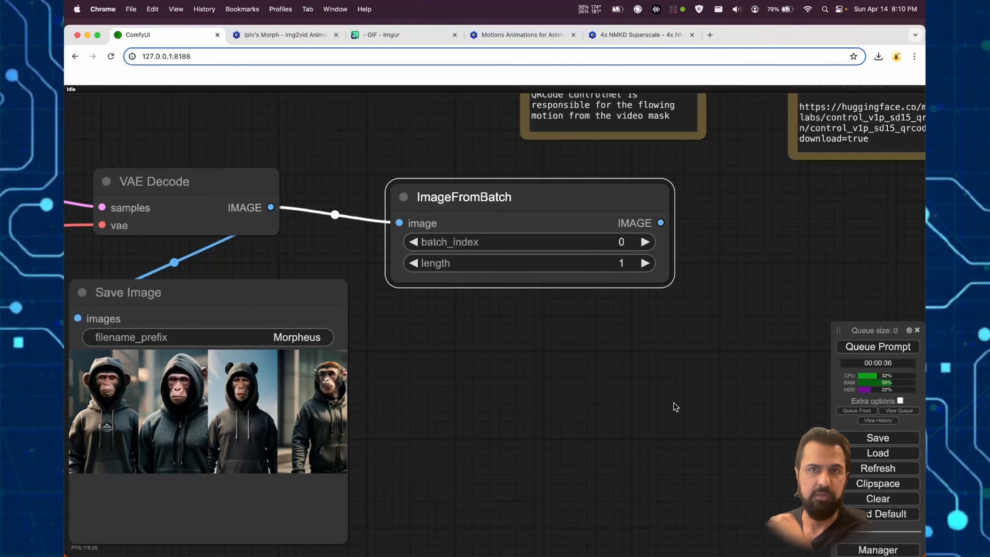
# - Route the VAE Decode image through reroute nodes to the ImageFromBatch node, placed in the empty area beside the AnimateDiff group
pyautogui.scroll(-5, 667, 404)
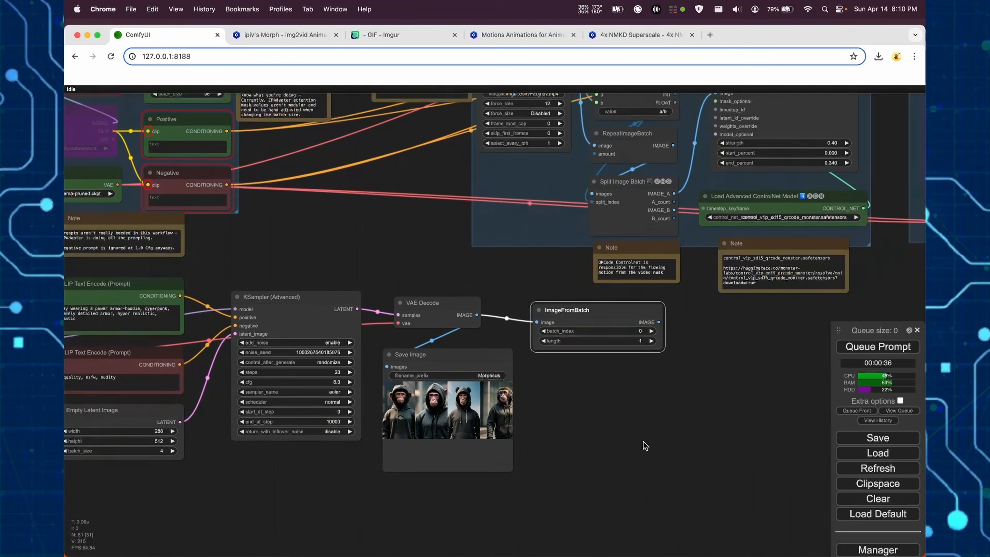
pyautogui.scroll(2, 643, 445)
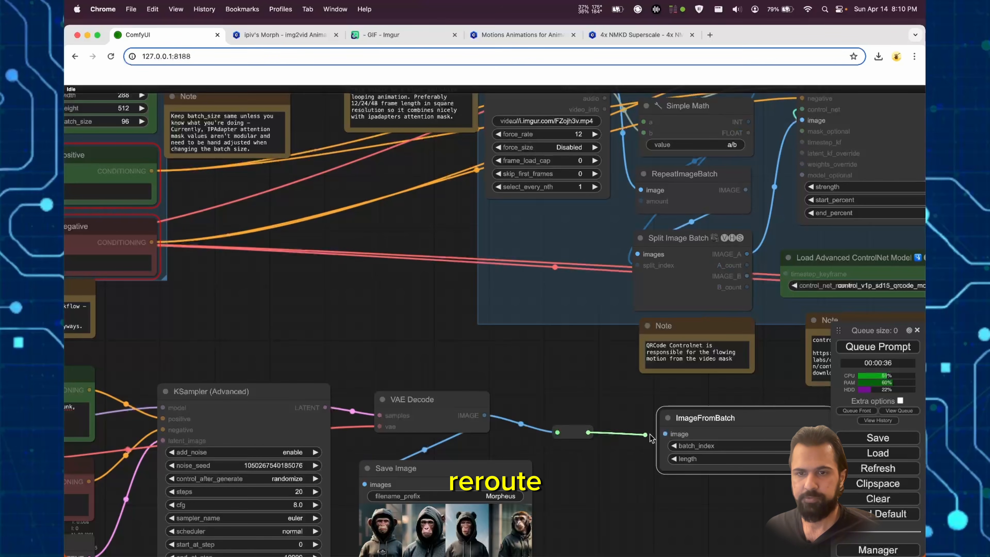
pyautogui.scroll(-5, 665, 433)
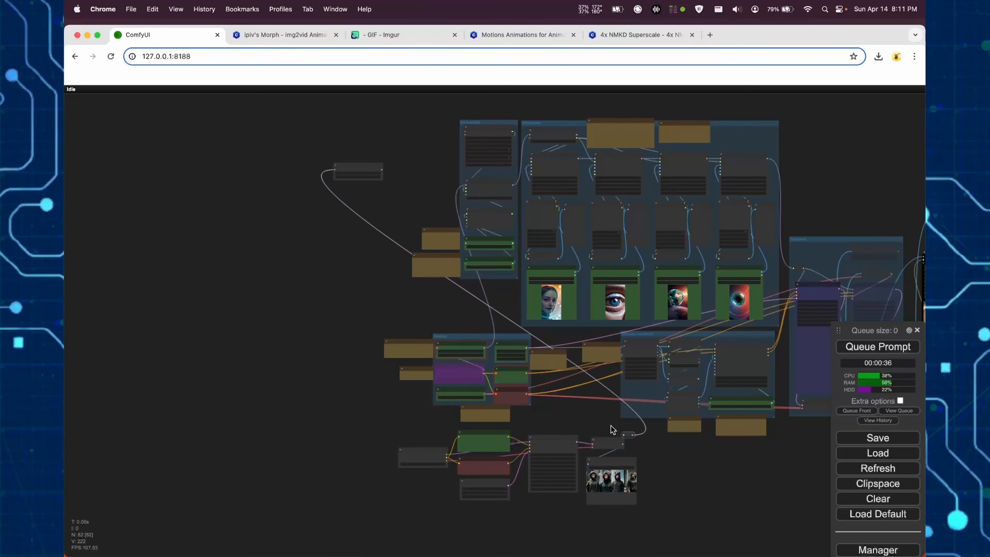
pyautogui.scroll(10, 612, 429)
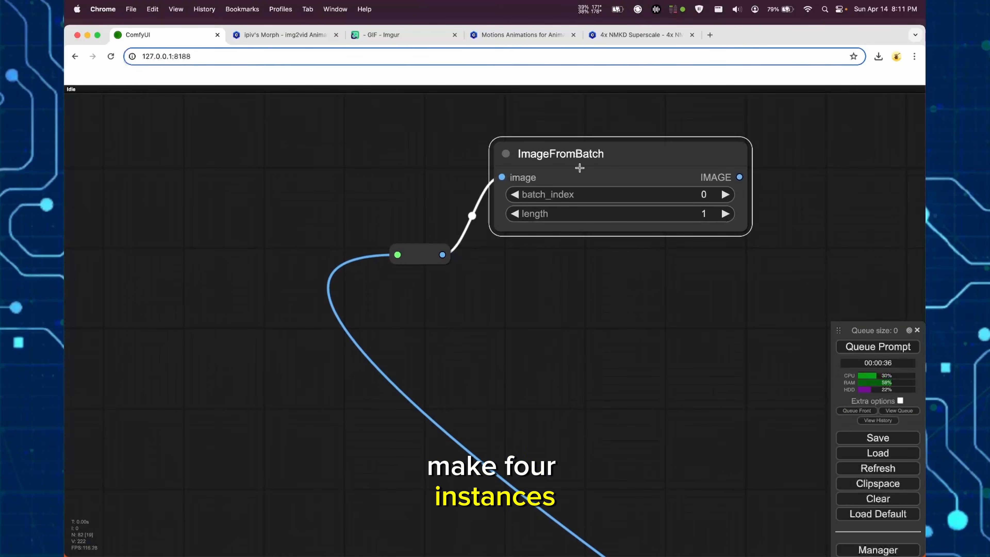
# - Paste three copies of the ImageFromBatch node with their input connections kept, and stack all four in a column beside the reroute
pyautogui.press('super+shift+v')
pyautogui.press('super+shift+v')
pyautogui.press('super+shift+v')
pyautogui.moveTo(639, 225); pyautogui.dragTo(542, 387)
pyautogui.moveTo(657, 225); pyautogui.dragTo(560, 287)
pyautogui.moveTo(562, 155); pyautogui.dragTo(569, 115)
pyautogui.moveTo(647, 206); pyautogui.dragTo(563, 208)
pyautogui.moveTo(584, 284); pyautogui.dragTo(585, 310)
pyautogui.moveTo(605, 381); pyautogui.dragTo(606, 411)
# - Set the second ImageFromBatch node's batch_index to 1 and increase the indexes of the copies below it
pyautogui.click(791, 288)
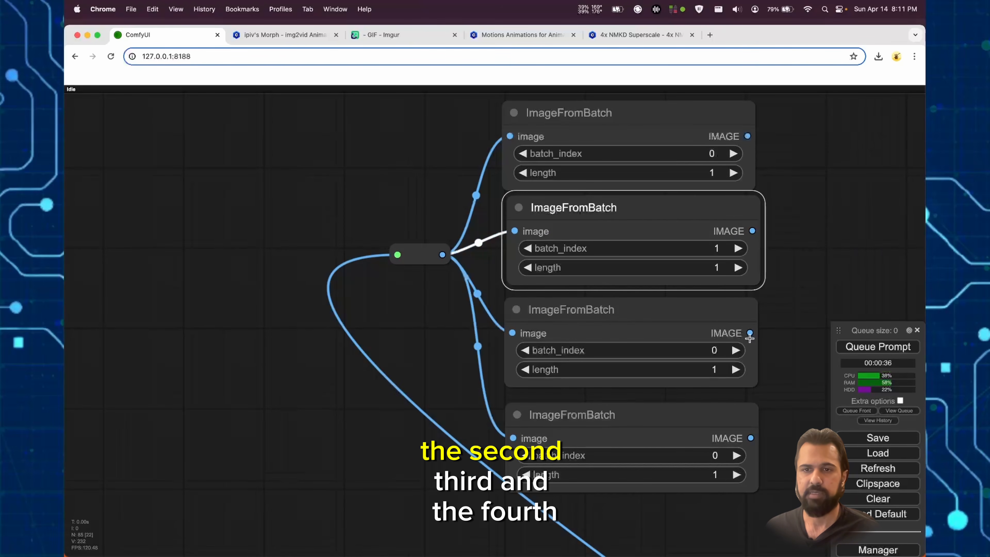
pyautogui.click(736, 454)
# - Connect the IMAGE outputs of the ImageFromBatch nodes to the image inputs of the IPAdapter nodes
pyautogui.scroll(-5, 810, 242)
pyautogui.moveTo(811, 242); pyautogui.dragTo(333, 254)
pyautogui.moveTo(391, 269); pyautogui.dragTo(283, 230)
pyautogui.scroll(-3, 390, 261)
pyautogui.moveTo(244, 177); pyautogui.dragTo(576, 179)
pyautogui.moveTo(873, 179); pyautogui.dragTo(871, 179)
# - Examine the generated images in the Save Image node to judge how much they vary
pyautogui.scroll(-6, 223, 503)
pyautogui.moveTo(222, 503); pyautogui.dragTo(315, 160)
pyautogui.scroll(10, 437, 381)
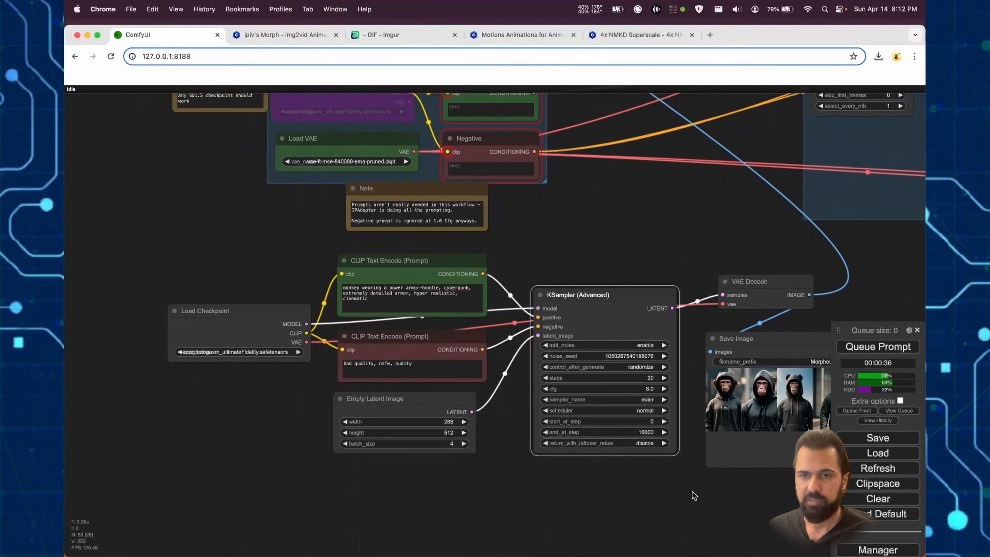
pyautogui.moveTo(693, 496); pyautogui.dragTo(518, 485)
pyautogui.scroll(10, 600, 397)
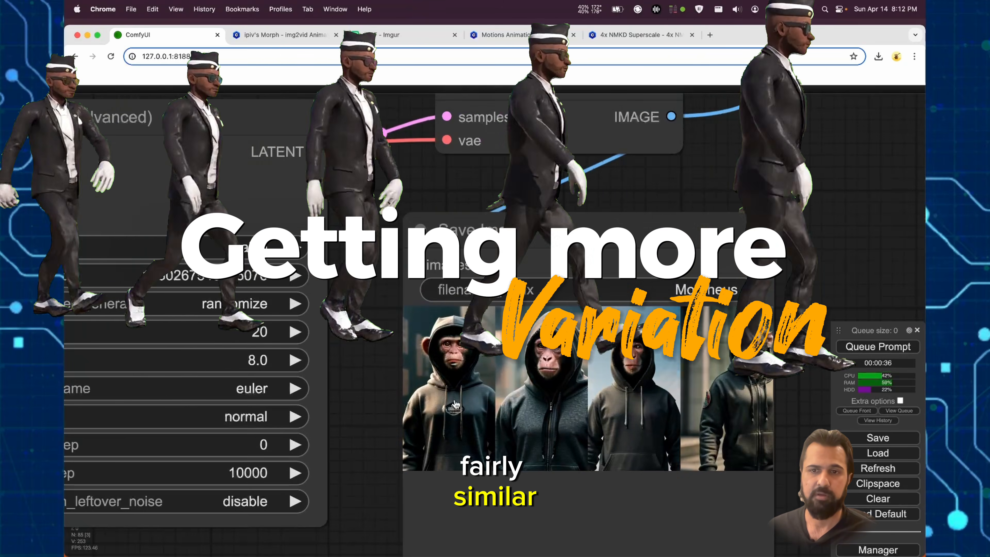
pyautogui.scroll(-5, 407, 368)
# - Insert a LatentBatchSeedBehavior node between the Empty Latent Image node and the KSampler (Advanced) latent_image input
pyautogui.moveTo(351, 509); pyautogui.dragTo(774, 427)
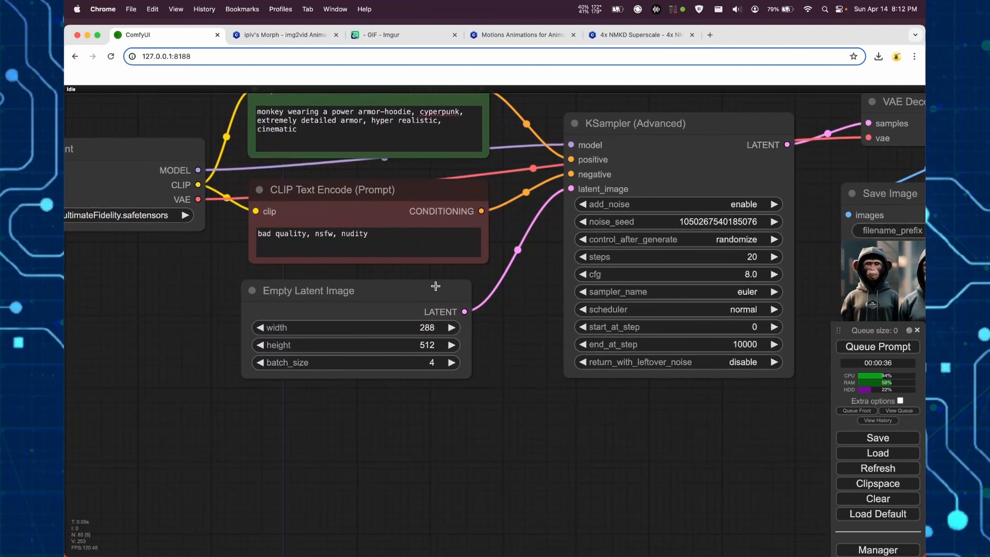
pyautogui.moveTo(436, 285); pyautogui.dragTo(335, 318)
pyautogui.moveTo(365, 344); pyautogui.dragTo(440, 374)
pyautogui.click(444, 385)
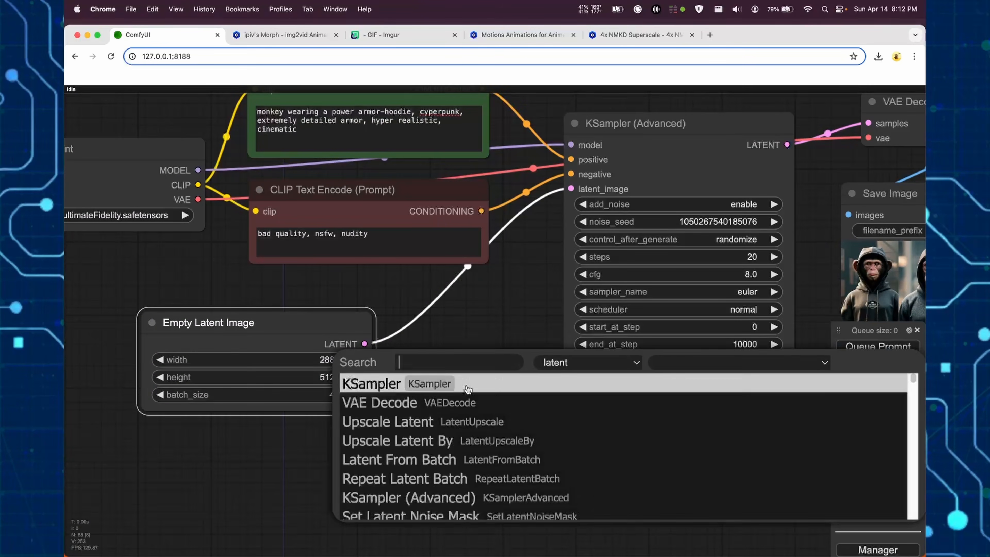
pyautogui.write('batchs')
pyautogui.click(460, 397)
pyautogui.moveTo(542, 376); pyautogui.dragTo(465, 369)
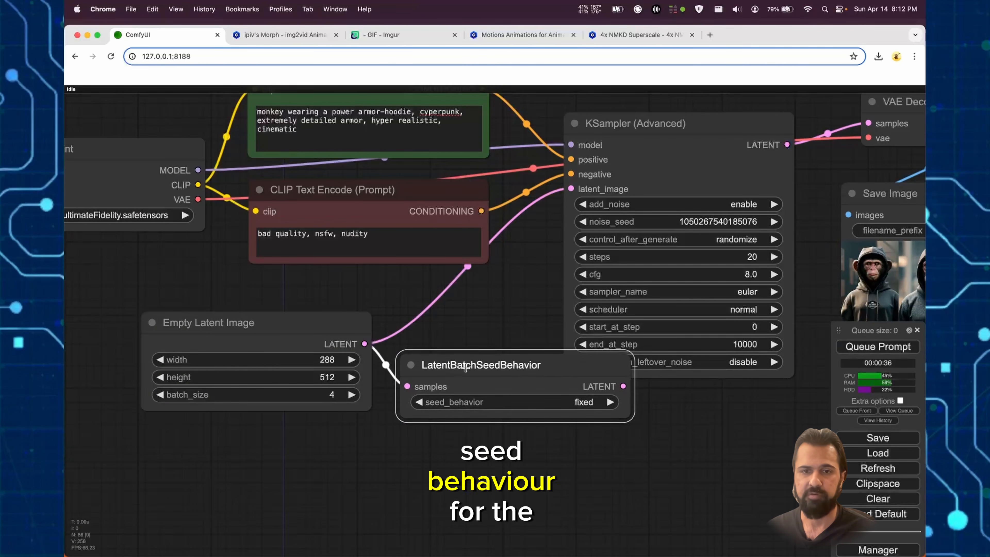
pyautogui.moveTo(357, 333); pyautogui.dragTo(317, 337)
pyautogui.moveTo(622, 386); pyautogui.dragTo(570, 188)
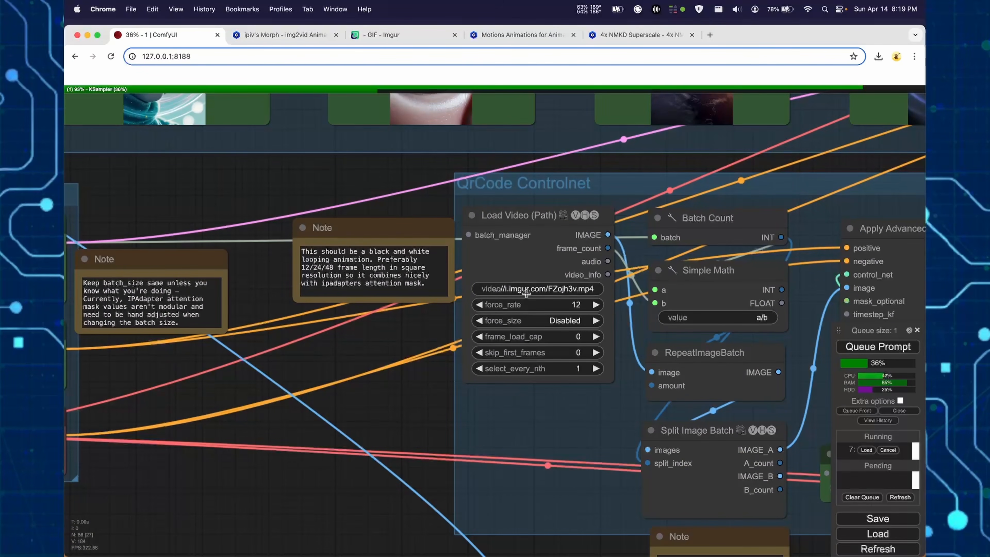
# - Review the Load Video (Path) node's mask source and browse the black-and-white mask animations on Imgur and Civitai
pyautogui.scroll(-4, 536, 327)
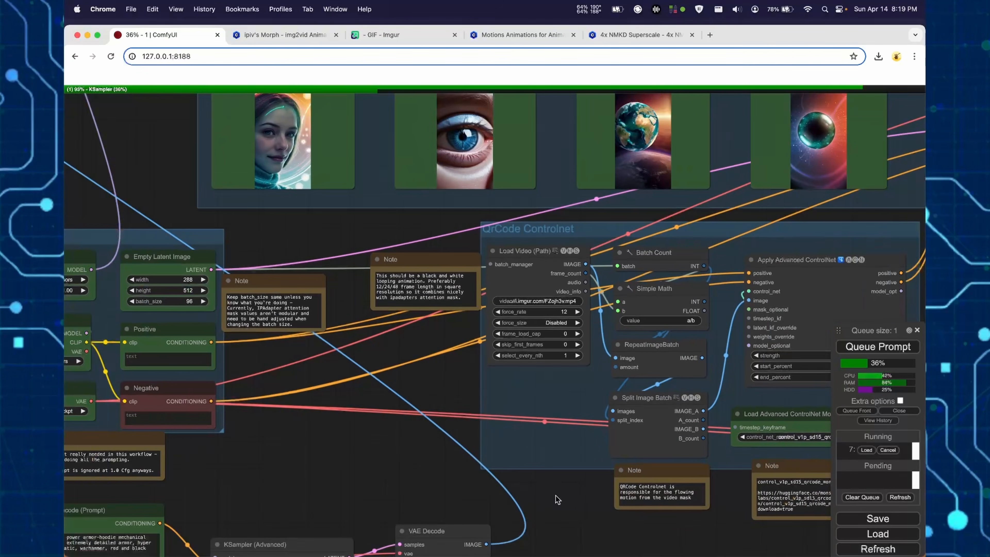
pyautogui.moveTo(555, 495); pyautogui.dragTo(553, 468)
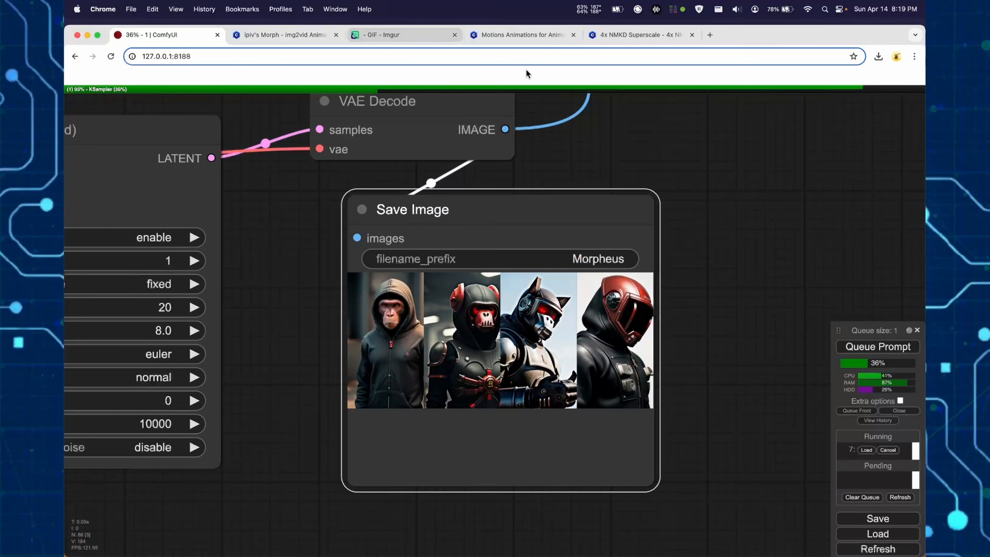
pyautogui.click(376, 33)
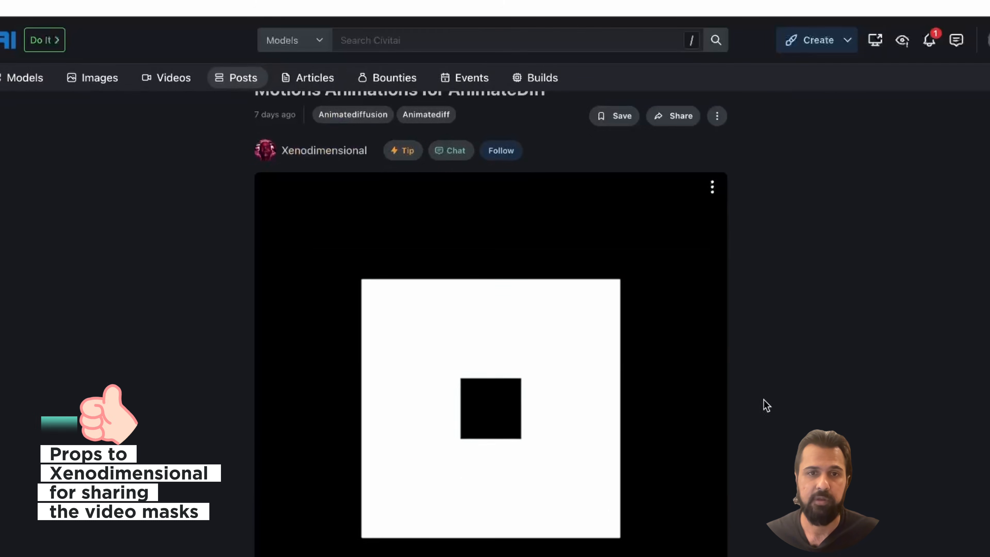
pyautogui.scroll(-3, 740, 405)
pyautogui.scroll(-5, 490, 294)
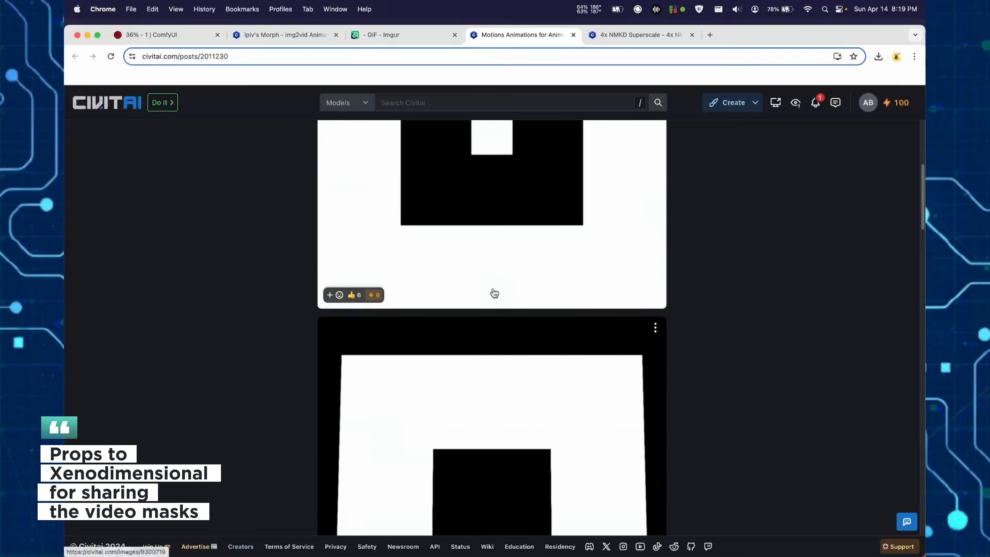
pyautogui.scroll(-15, 495, 293)
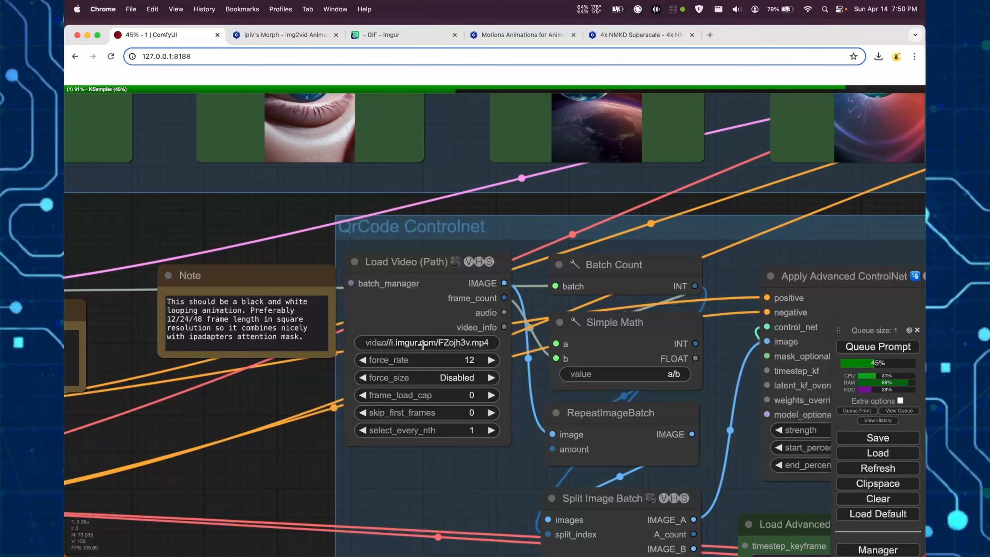
# - Copy the circular mask video's address from Imgur and use it as the video path of the Load Video (Path) node
pyautogui.click(380, 35)
pyautogui.rightClick(434, 337)
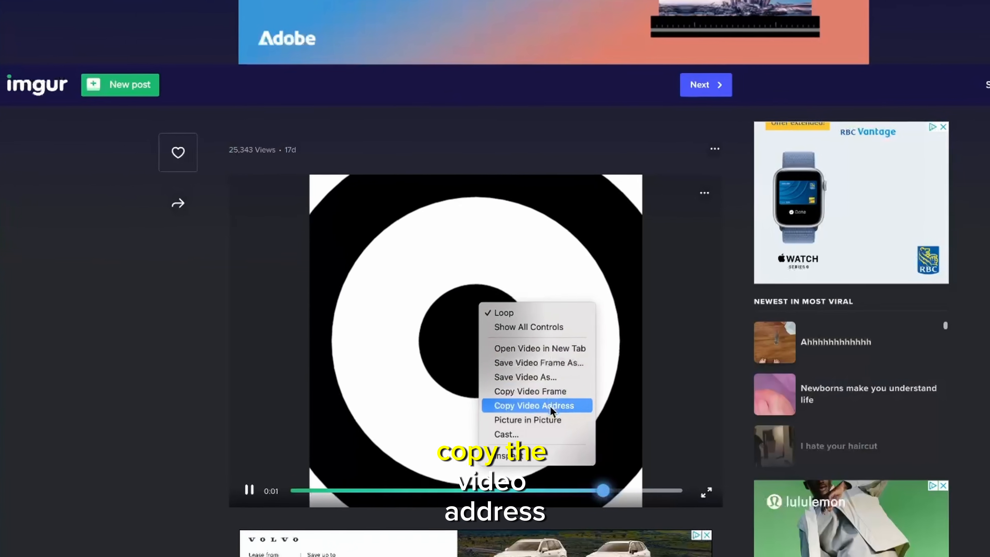
pyautogui.click(671, 394)
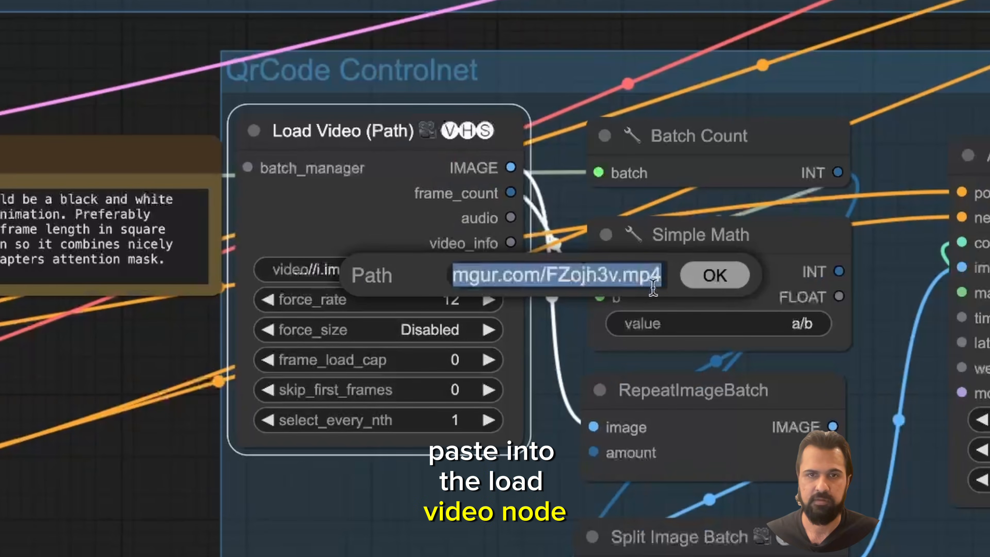
pyautogui.scroll(8, 460, 172)
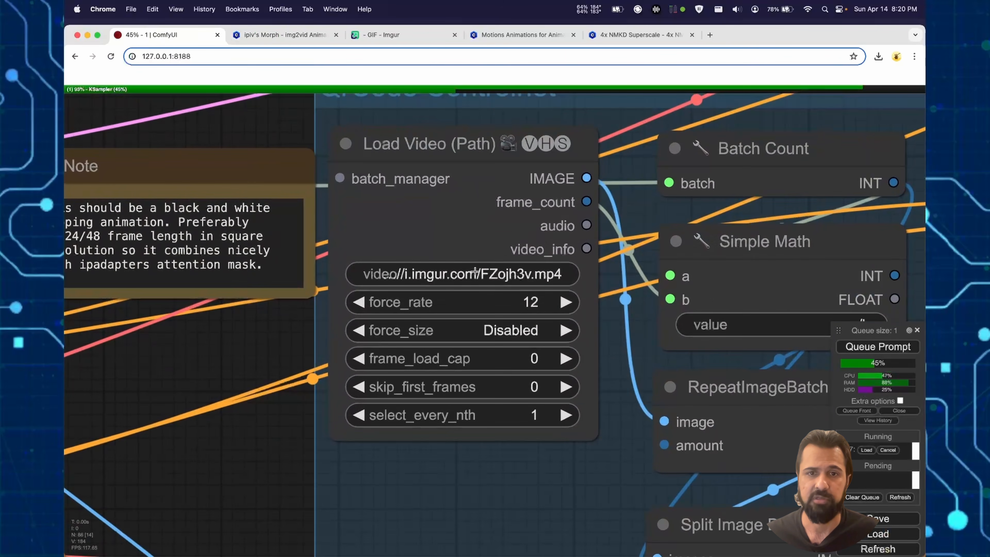
pyautogui.click(475, 272)
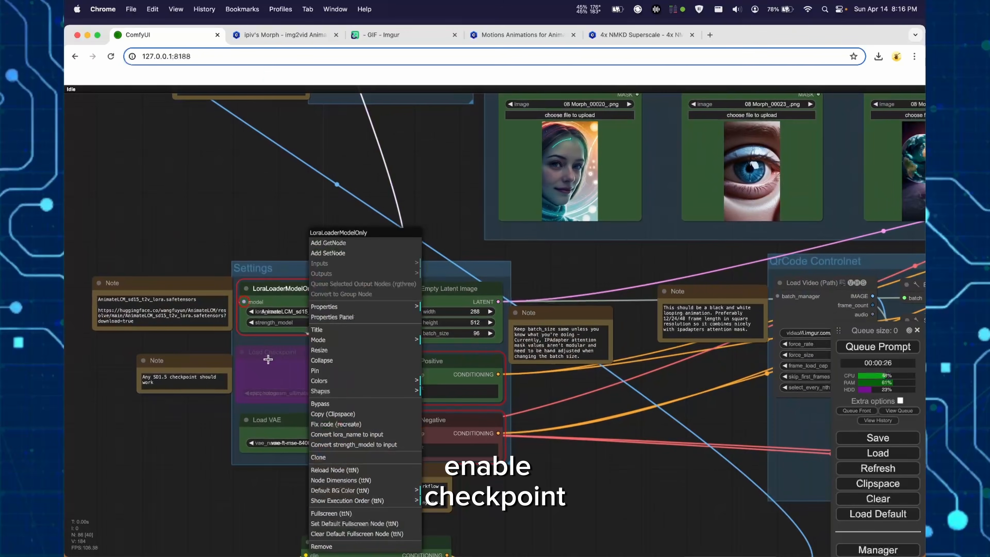
# - Re-enable the bypassed Load Checkpoint node in the Settings group and queue the full workflow
pyautogui.rightClick(268, 359)
pyautogui.click(297, 416)
pyautogui.scroll(-5, 217, 234)
pyautogui.moveTo(217, 234); pyautogui.dragTo(92, 359)
pyautogui.click(886, 351)
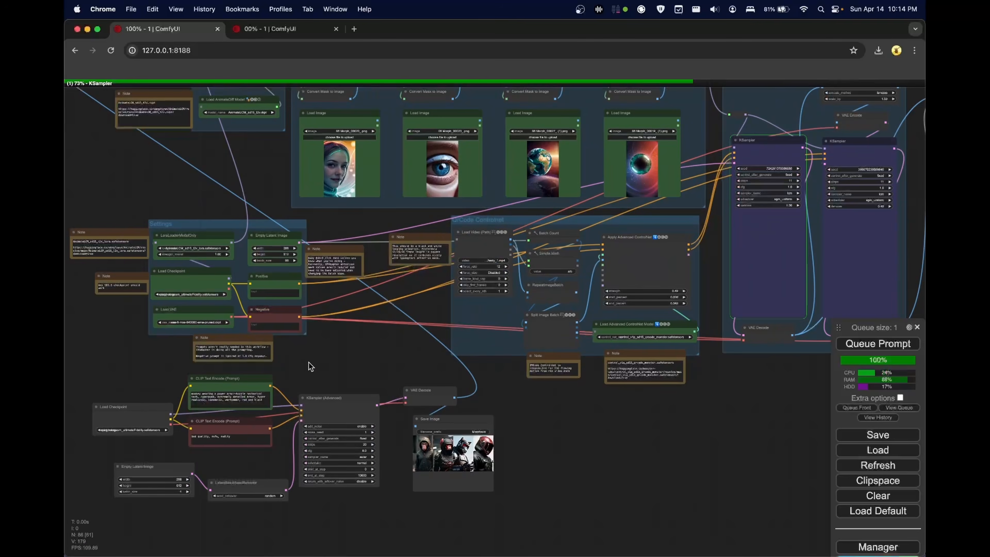
# - Inspect the running workflow from the source-image chain through to the Video Combine preview
pyautogui.moveTo(311, 366); pyautogui.dragTo(401, 376)
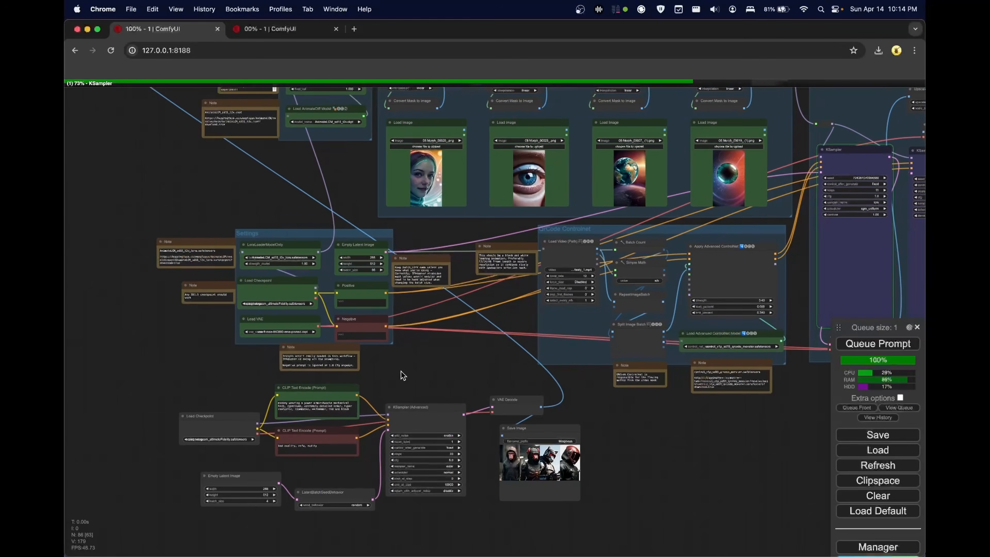
pyautogui.scroll(8, 276, 288)
pyautogui.moveTo(540, 447); pyautogui.dragTo(567, 275)
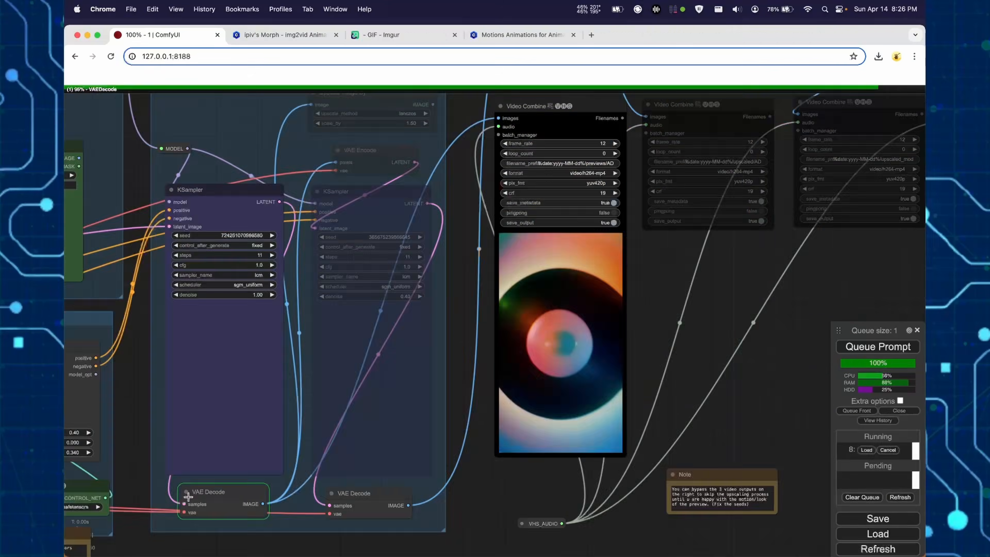
# - Move the monkeys morph2.txt prompt file aside so its prompts can be read next to the text-to-image nodes
pyautogui.scroll(3, 674, 411)
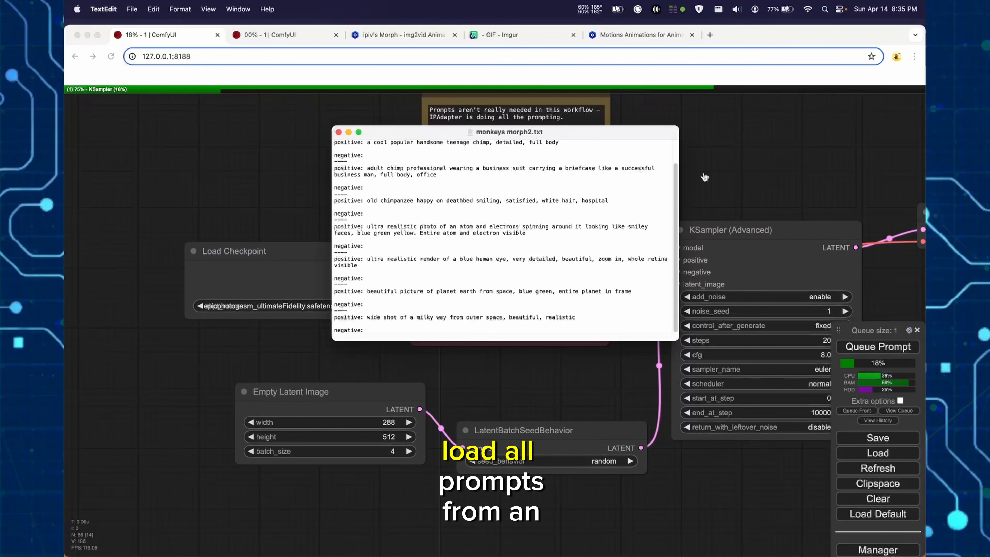
pyautogui.moveTo(521, 134); pyautogui.dragTo(297, 144)
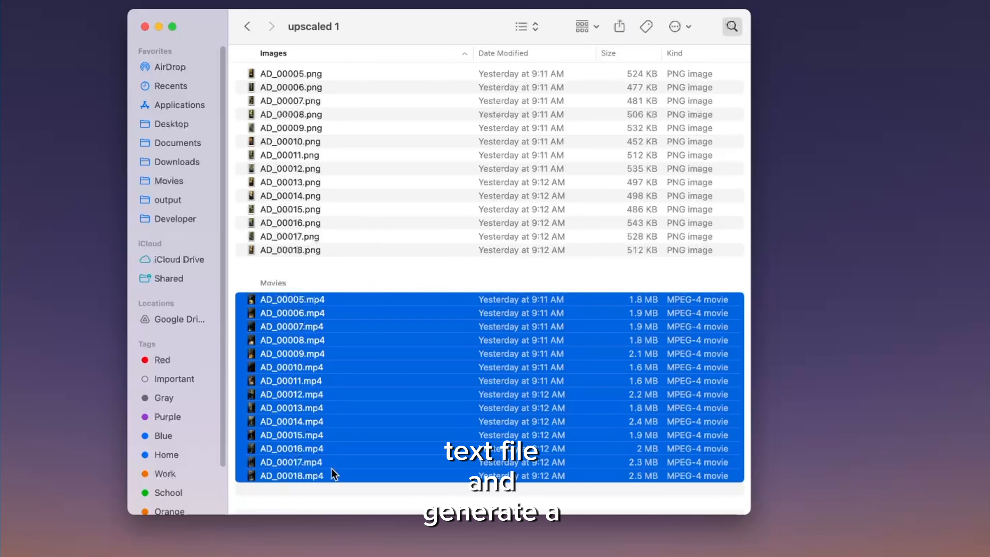
# - Preview the rendered movies AD_00005.mp4 and AD_00010.mp4 from the upscaled output folder in Finder
pyautogui.press('space')
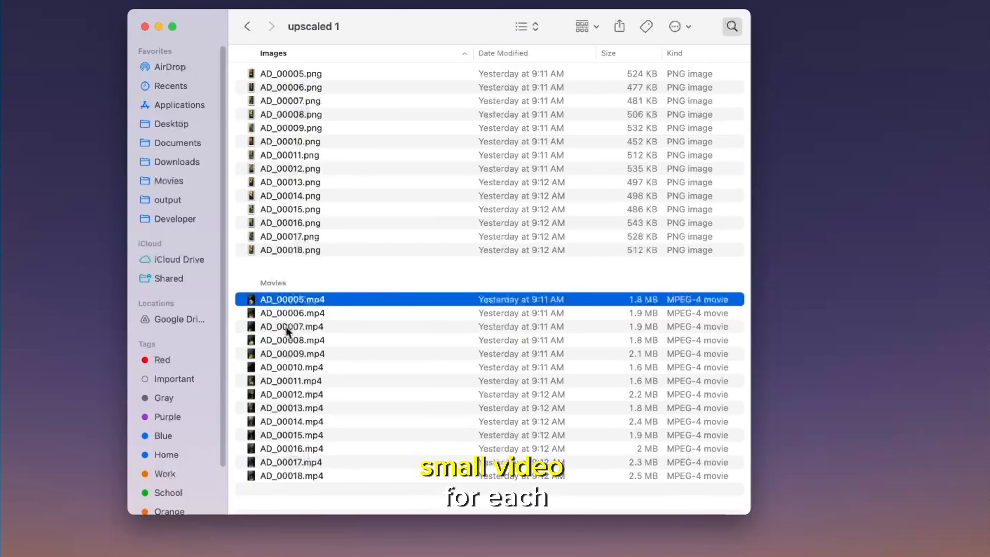
pyautogui.press('space')
pyautogui.press('space')
pyautogui.click(280, 362)
pyautogui.press('space')
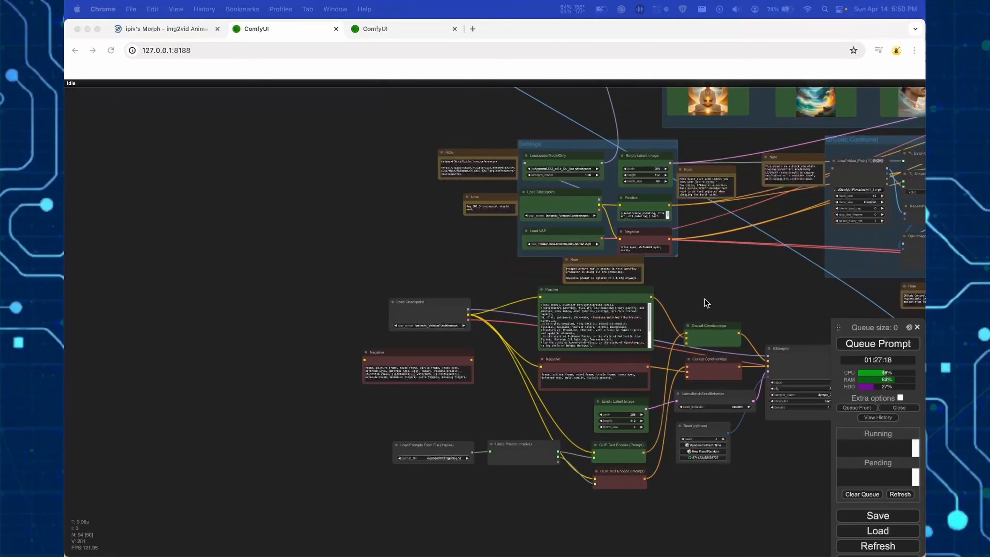
# - Inspect the ComfyUI chain that loads prompts from the example/07 tragedies.txt file, through to the Save Image node's batch of images
pyautogui.click(730, 294)
pyautogui.scroll(-3, 683, 259)
pyautogui.hscroll(4, 683, 258)
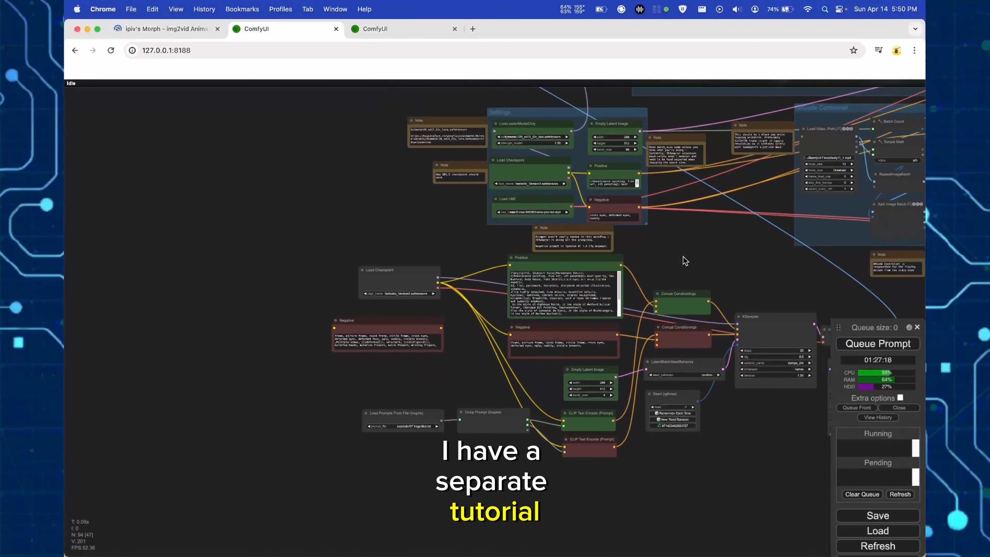
pyautogui.moveTo(741, 432); pyautogui.dragTo(508, 445)
pyautogui.scroll(5, 604, 368)
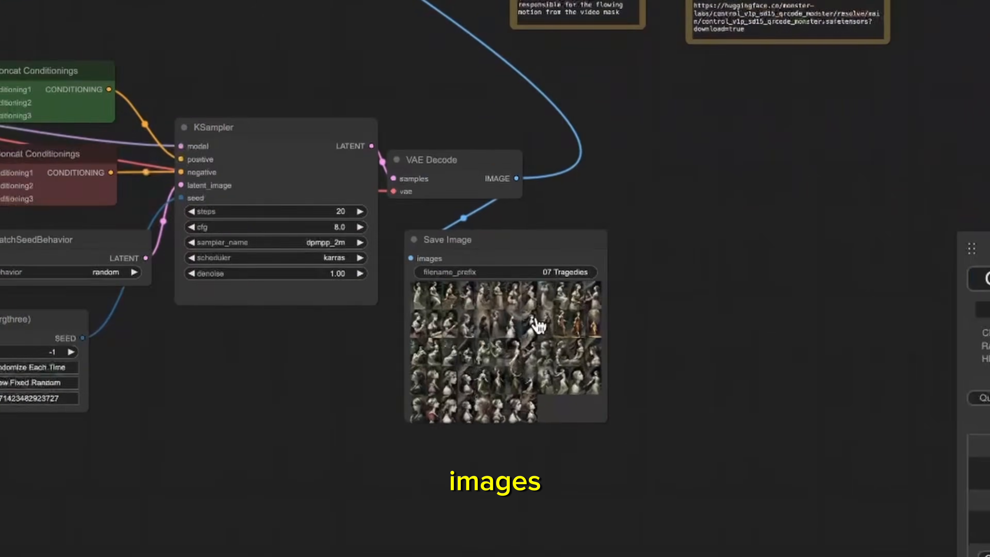
pyautogui.scroll(-4, 730, 368)
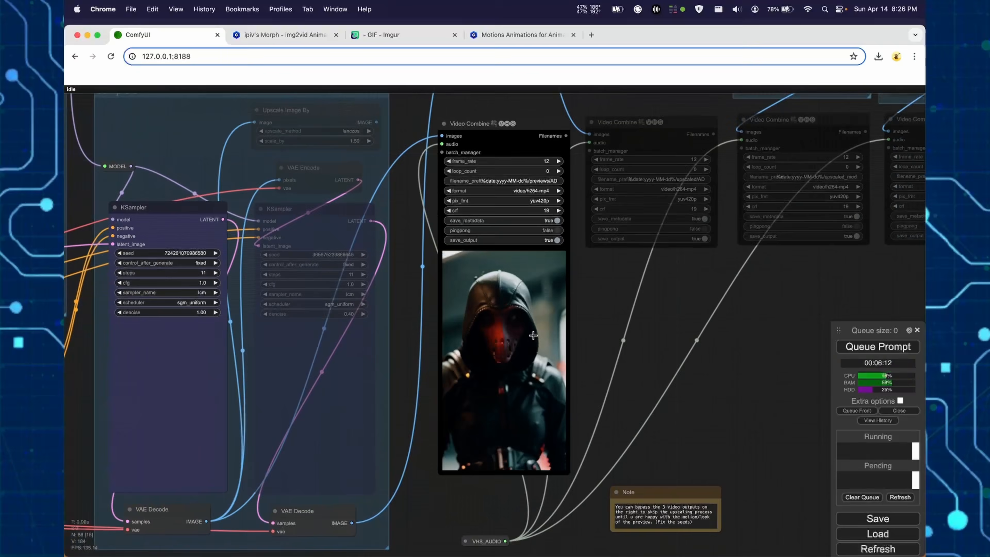
pyautogui.scroll(5, 536, 330)
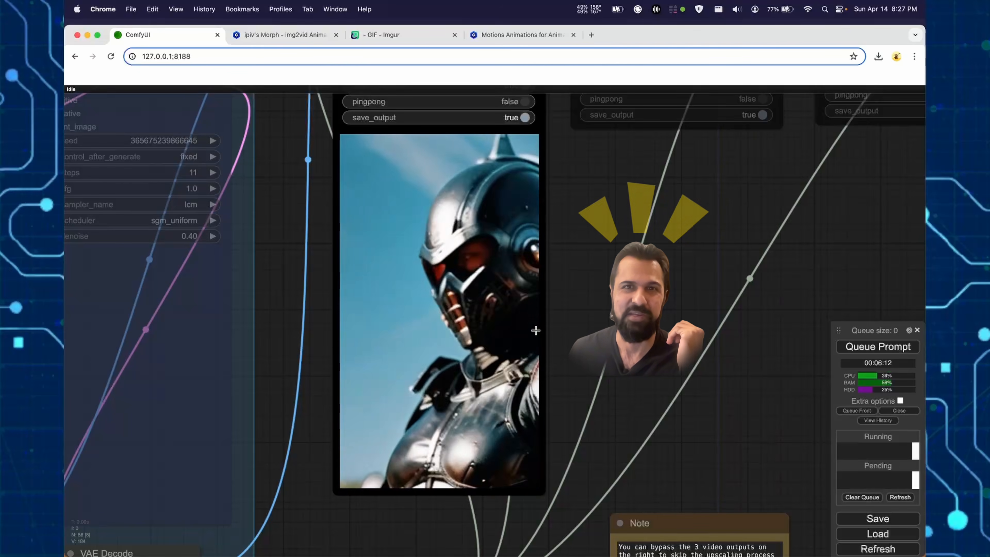
# - Examine the preview video, the upscaling pass in the Samplers group and the upscaled Video Combine output
pyautogui.scroll(-3, 576, 259)
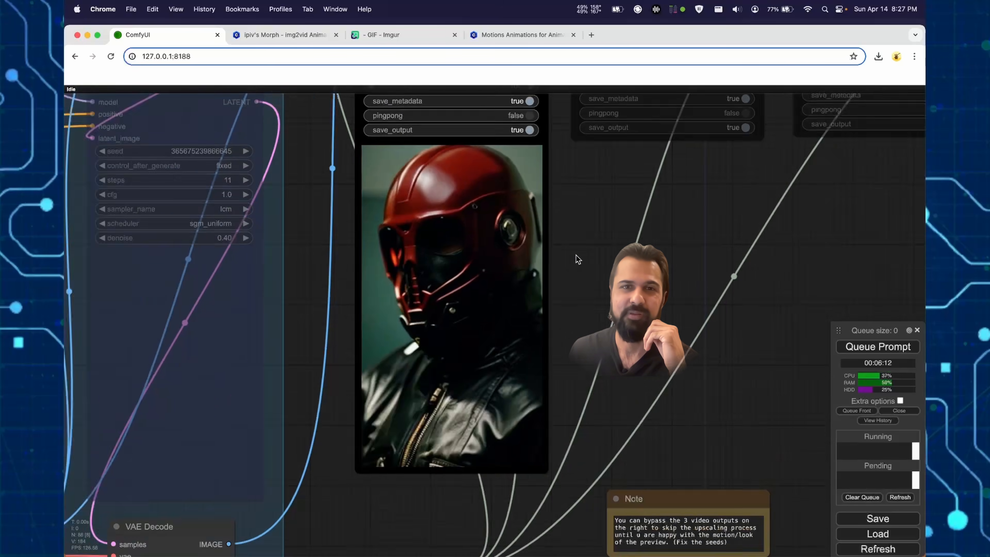
pyautogui.moveTo(578, 250); pyautogui.dragTo(591, 318)
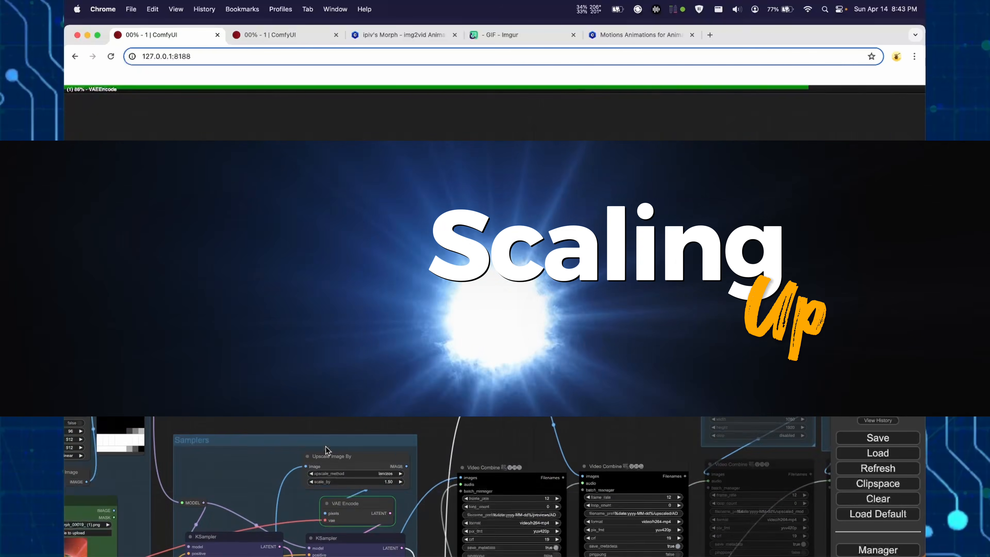
pyautogui.moveTo(273, 93); pyautogui.dragTo(269, 90)
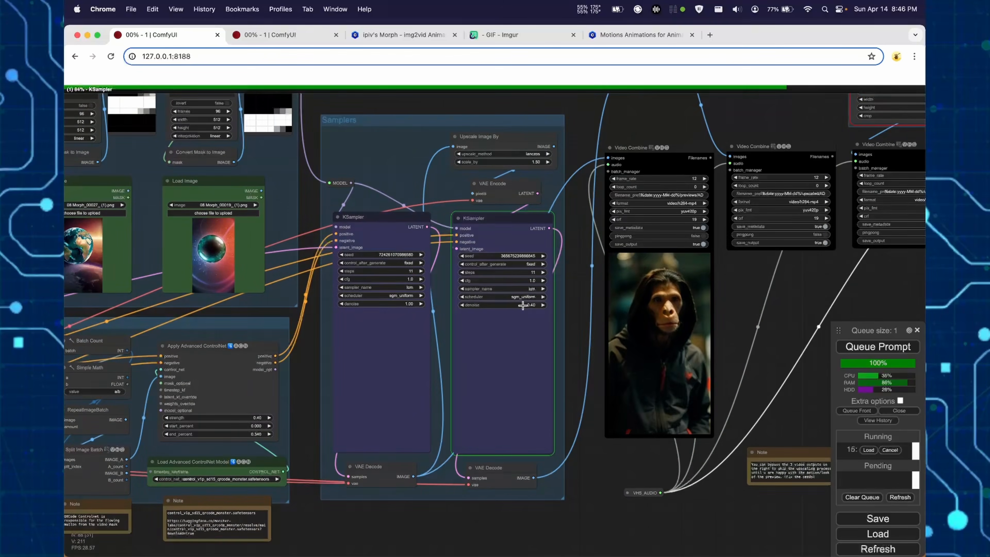
pyautogui.scroll(-3, 678, 267)
pyautogui.moveTo(715, 272); pyautogui.dragTo(523, 426)
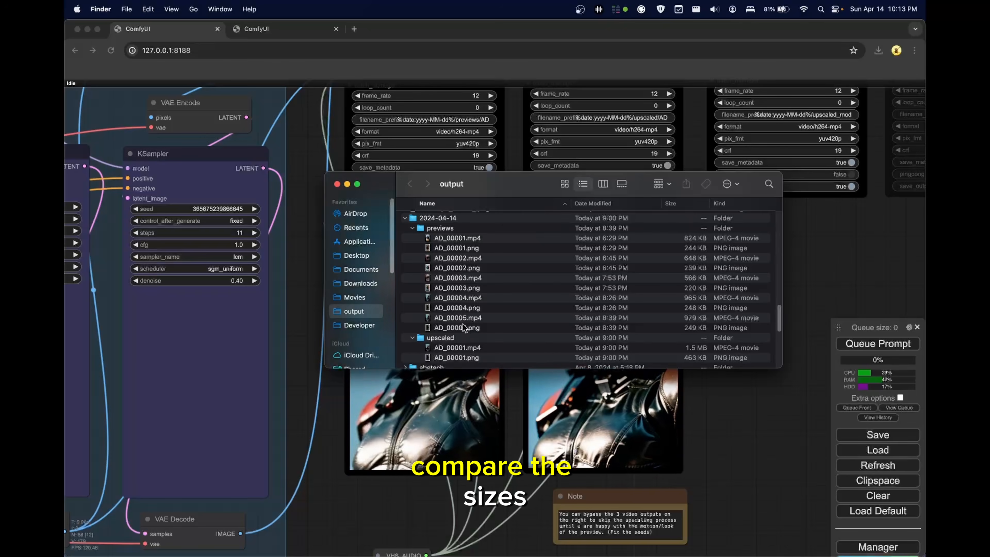
# - Preview AD_00005.mp4 from the 2024-04-14 previews folder in Finder to check its playback size
pyautogui.click(464, 321)
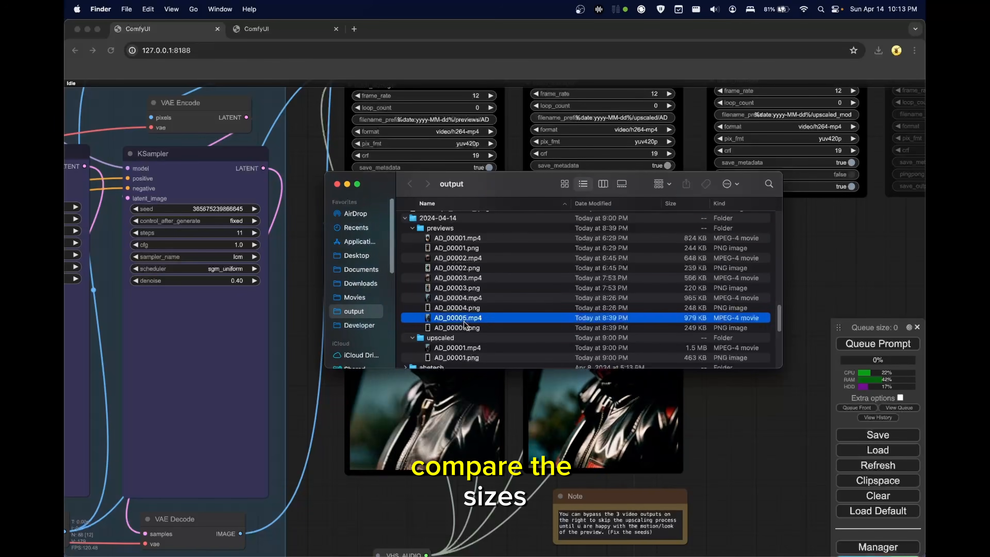
pyautogui.press('space')
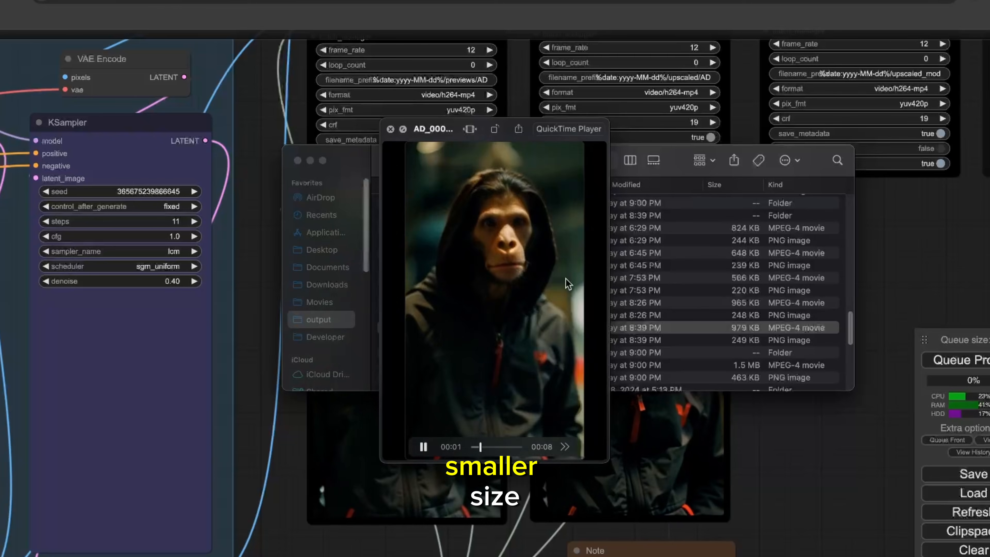
pyautogui.press('space')
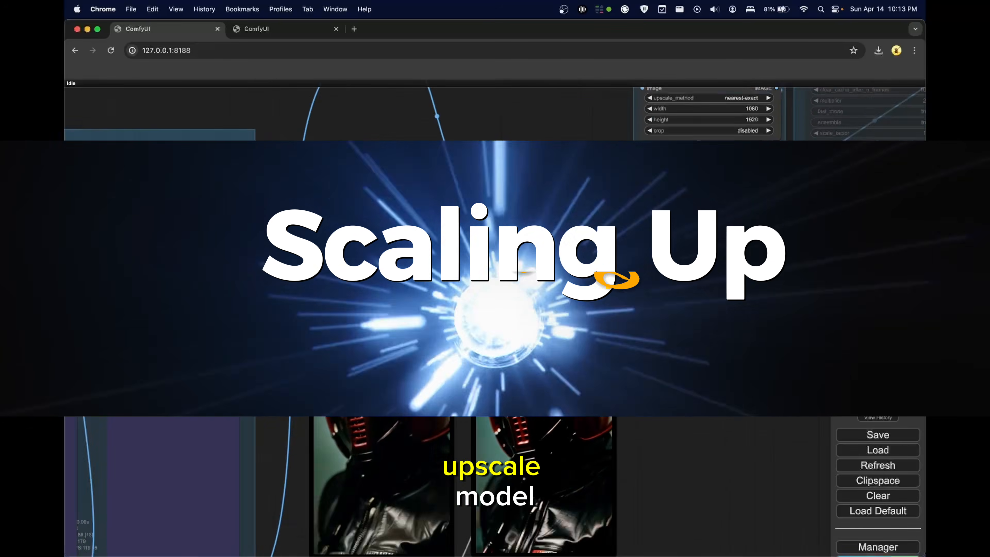
# - Mute the Frame Interpolation group's nodes together with the FILM VFI node and the 24 fps Video Combine node
pyautogui.scroll(-2, 714, 361)
pyautogui.moveTo(714, 362); pyautogui.dragTo(685, 471)
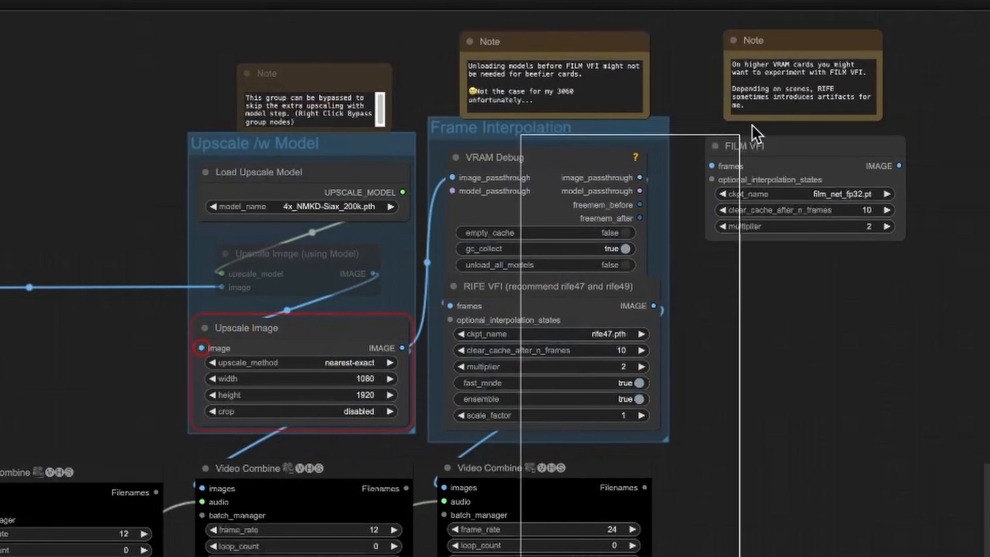
pyautogui.moveTo(882, 63); pyautogui.dragTo(875, 55)
pyautogui.hotkey('ctrl', 'm')
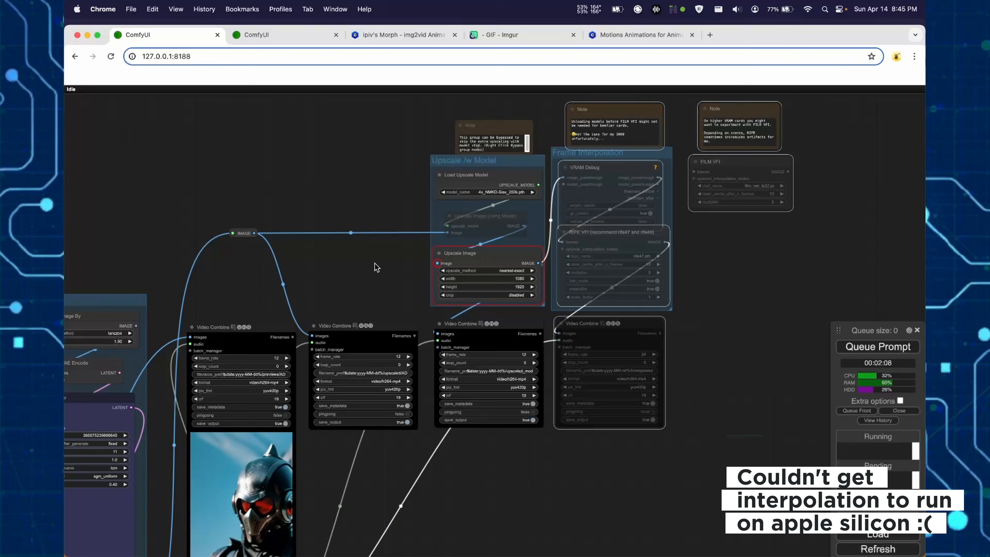
# - Compare the preview, upscaled and model-upscaled videos in the workflow and by playing them side by side in QuickTime Player
pyautogui.moveTo(149, 222); pyautogui.dragTo(259, 190)
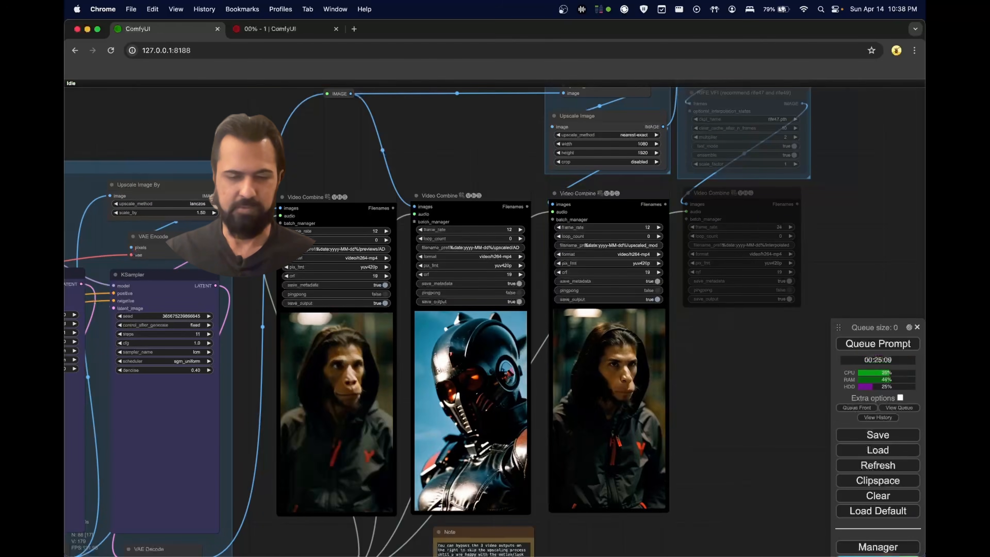
pyautogui.scroll(5, 582, 397)
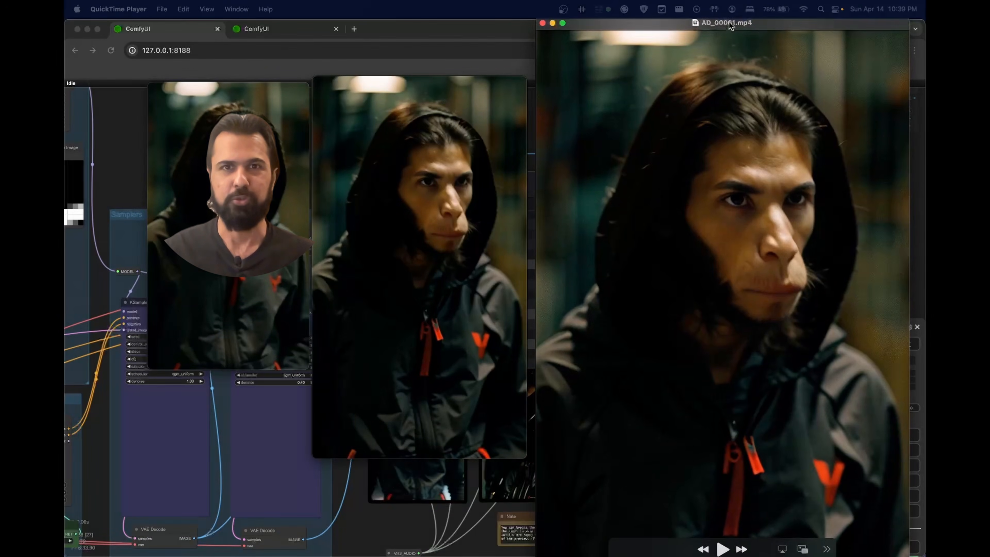
pyautogui.press('space')
pyautogui.click(638, 216)
pyautogui.press('space')
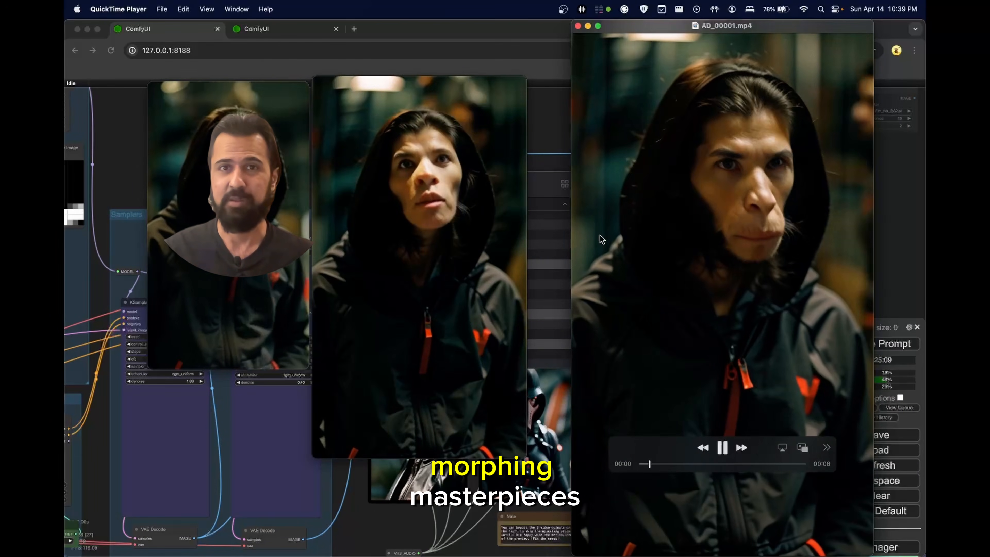